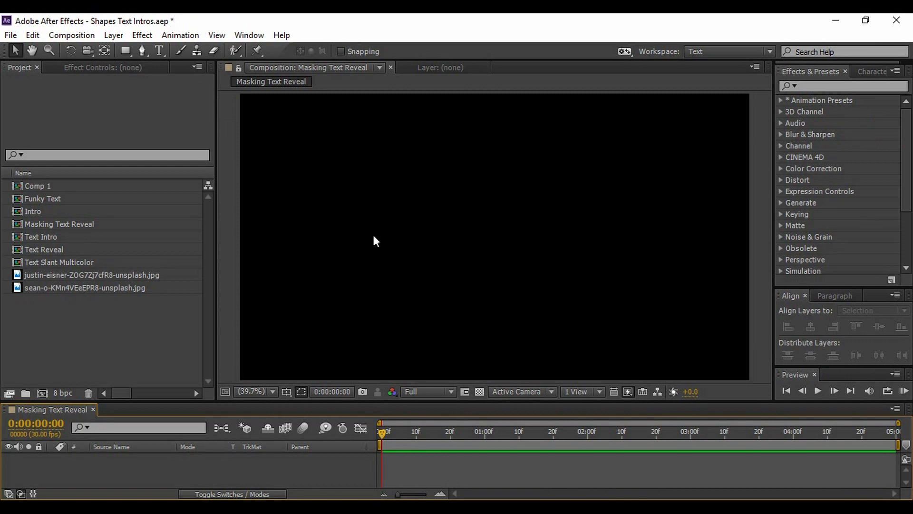
Step: Open the Composition menu to start a new composition
click(68, 36)
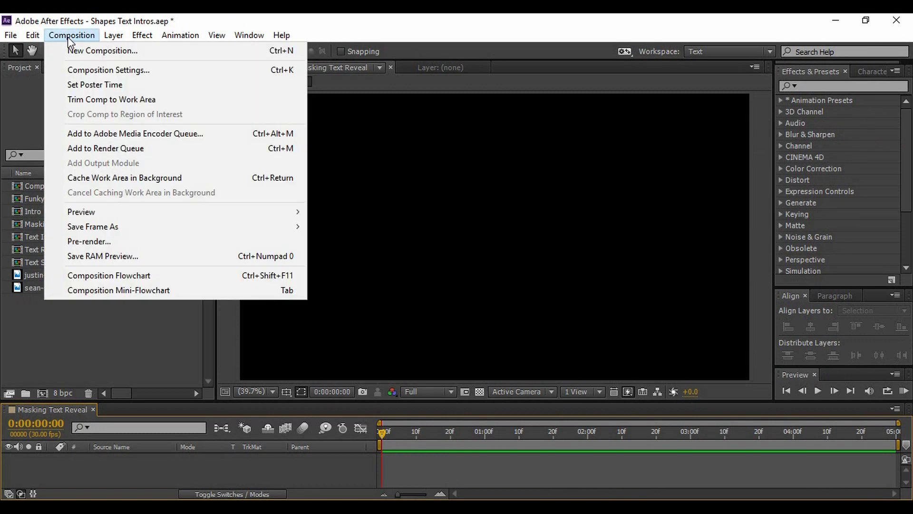
Step: Create a 1920×1080, 30 fps, 5-second composition named 'Masking Text Reveal'
click(84, 55)
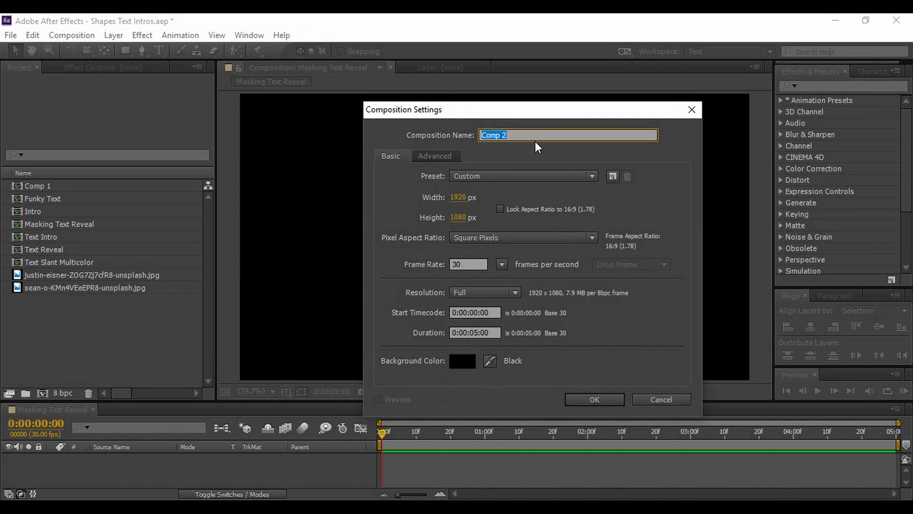
text(Masking Text Reveal)
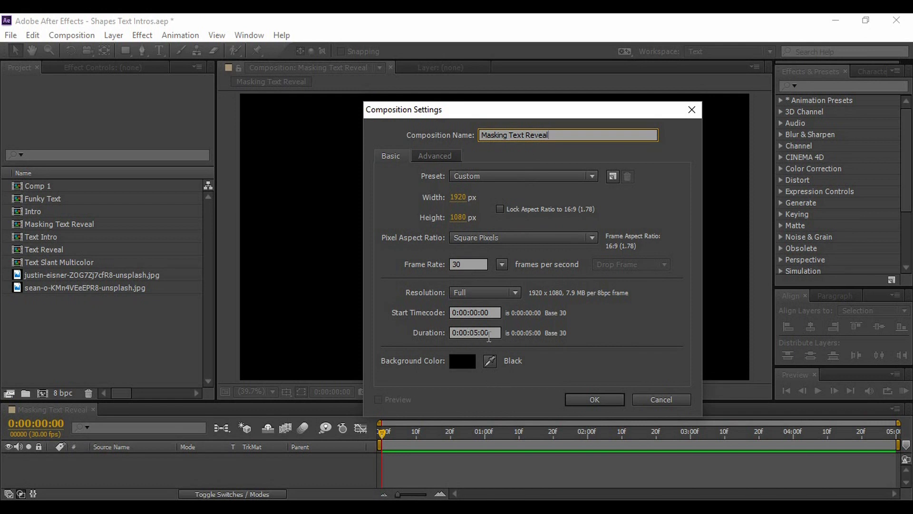
click(607, 399)
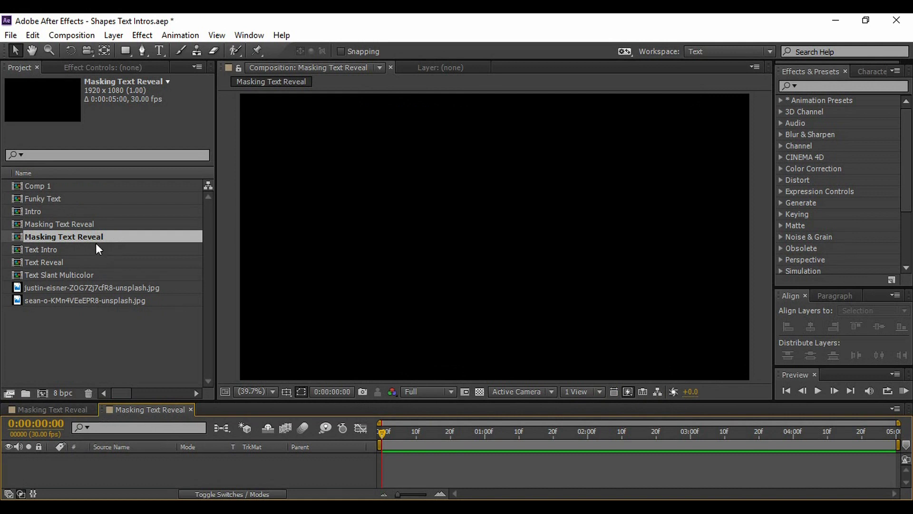
Step: Add the city skyline photo as a layer, scale it to 38% and shift it down
click(84, 286)
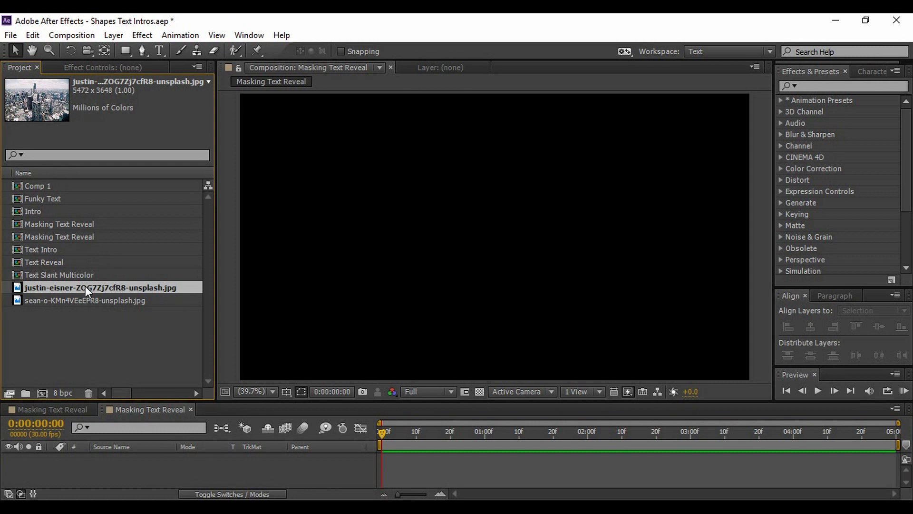
drag(85, 286, 118, 462)
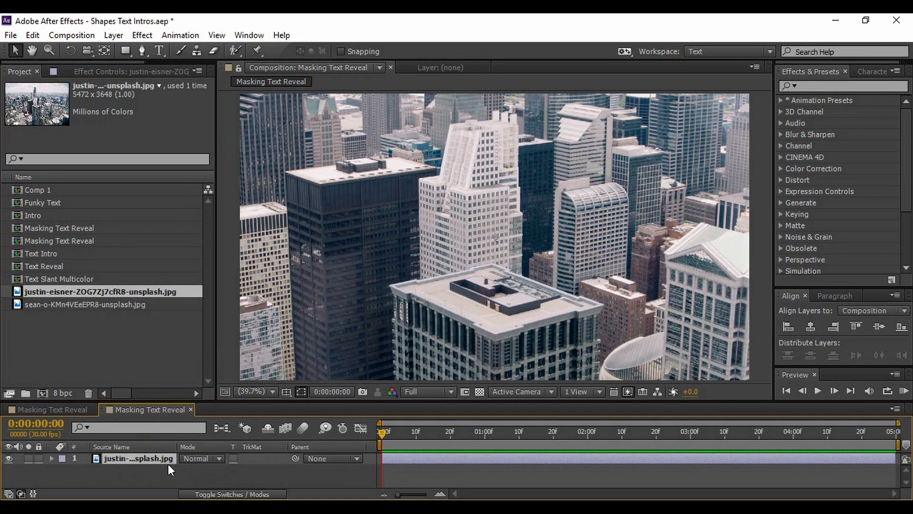
key(s)
drag(225, 470, 174, 457)
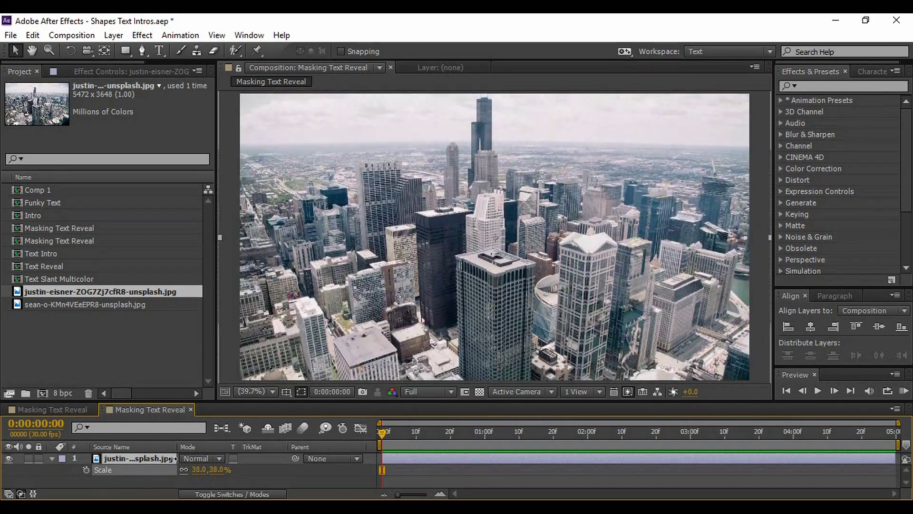
drag(443, 248, 441, 269)
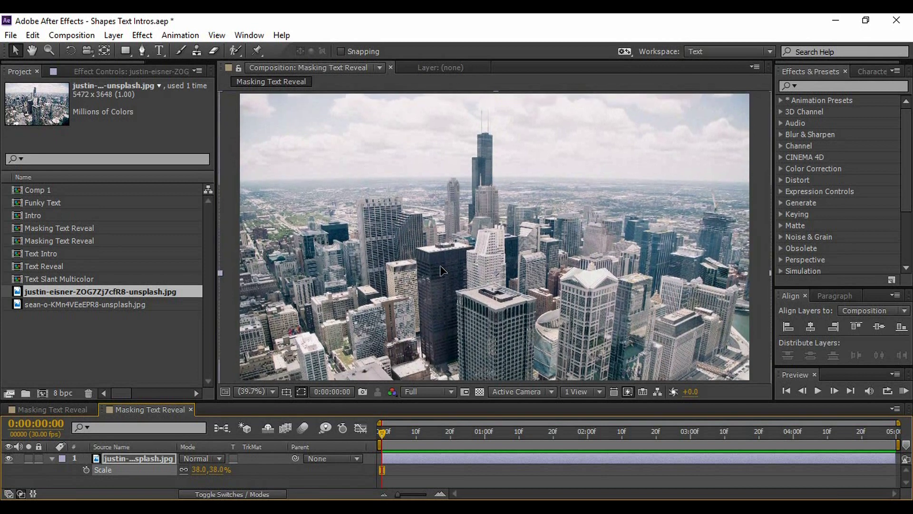
click(434, 275)
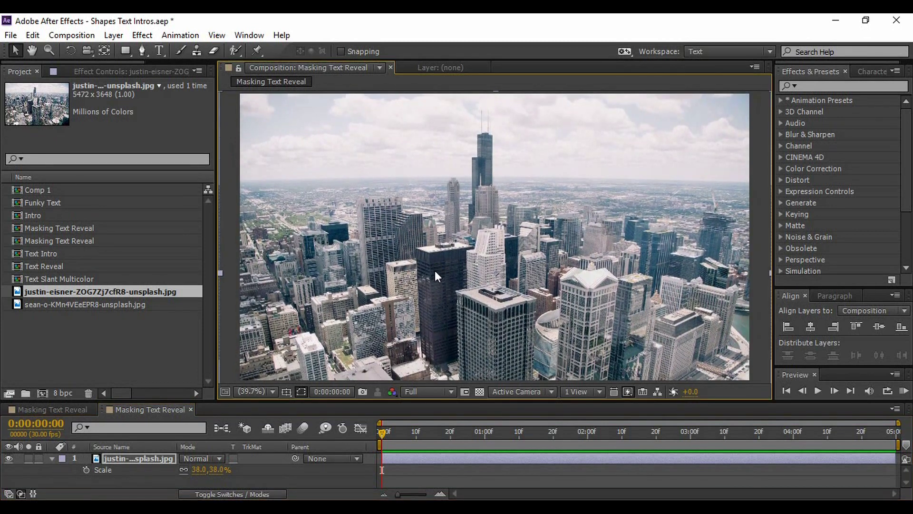
click(261, 477)
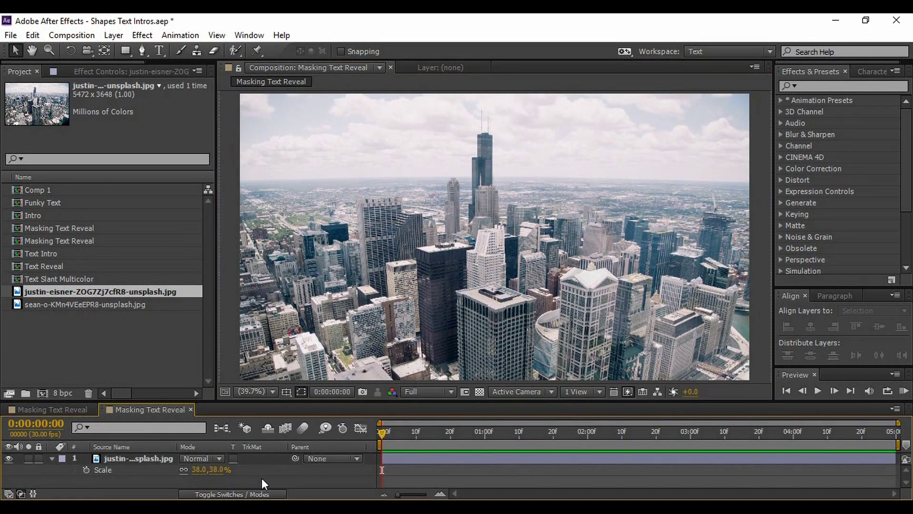
click(50, 458)
click(120, 459)
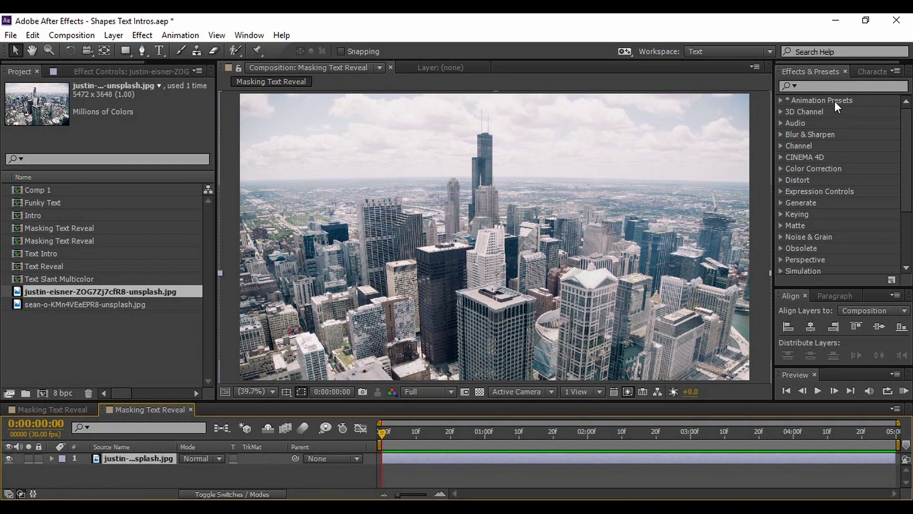
Step: Apply the Tint effect to the city photo layer to make it grayscale
click(832, 86)
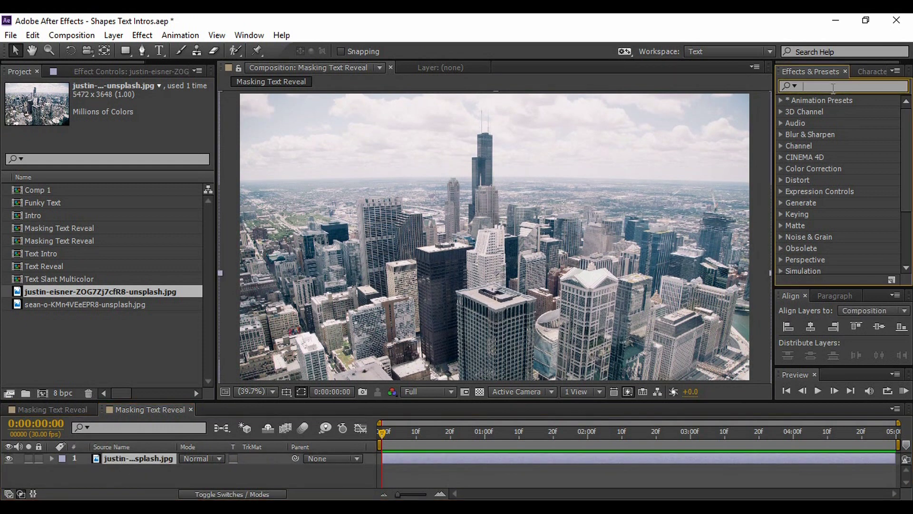
text(tint)
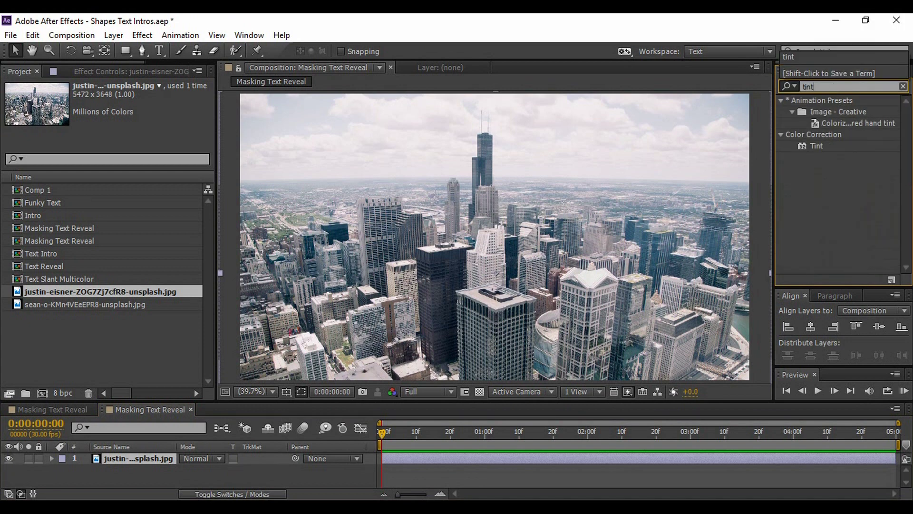
drag(823, 147, 600, 224)
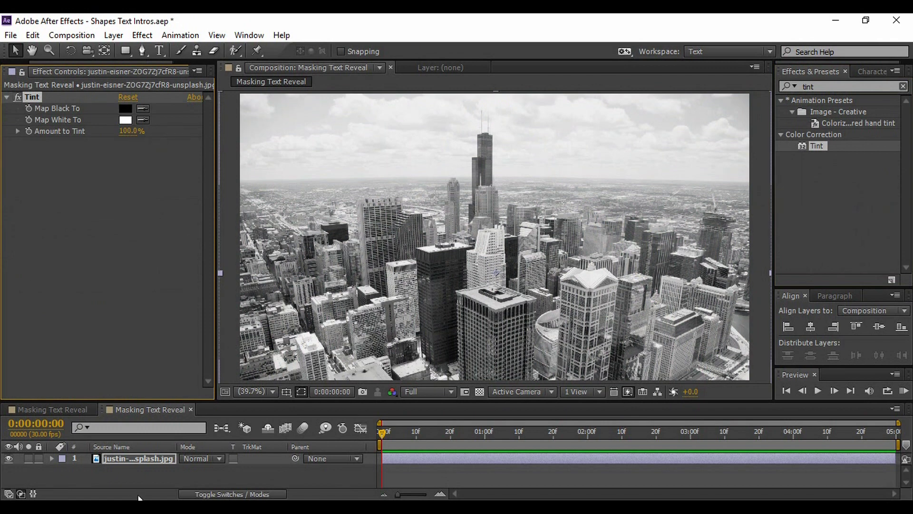
click(128, 457)
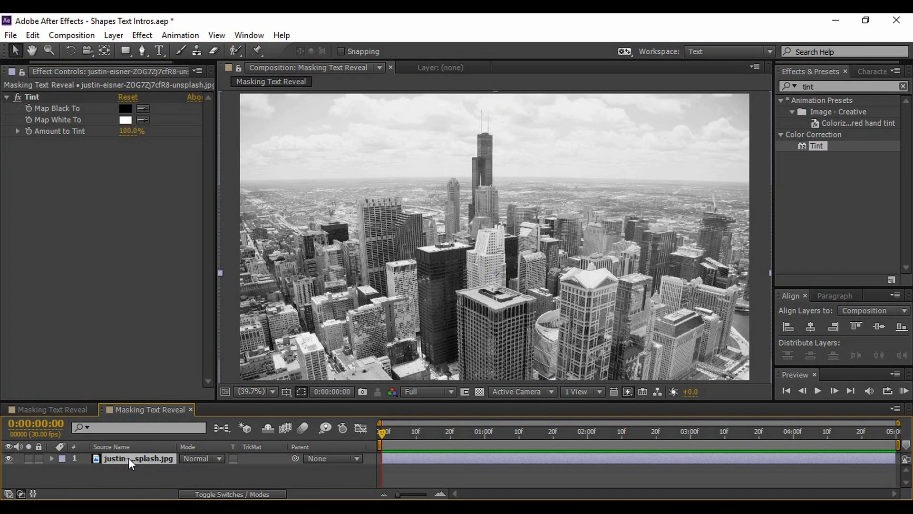
Step: Set the photo layer's opacity to 20% and lock the layer
key(t)
click(190, 470)
text(20)
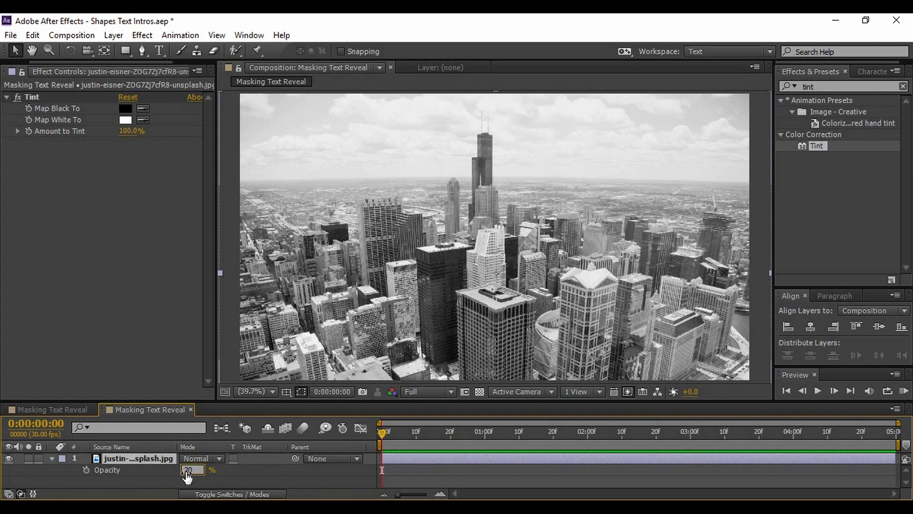
key(Return)
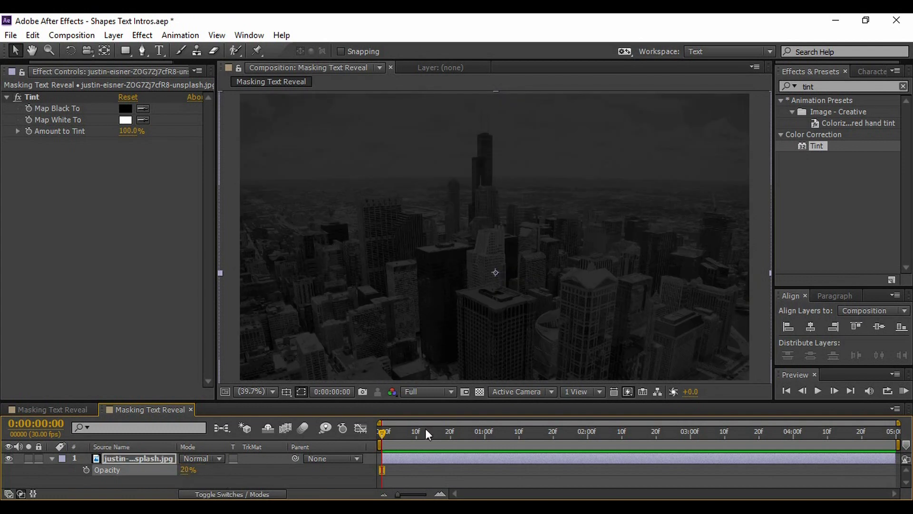
drag(429, 399, 429, 380)
click(273, 481)
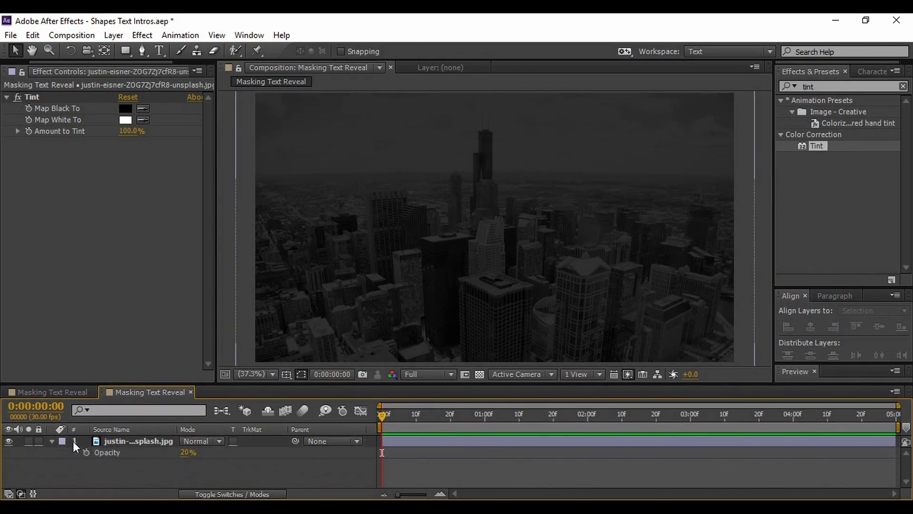
click(39, 442)
click(50, 439)
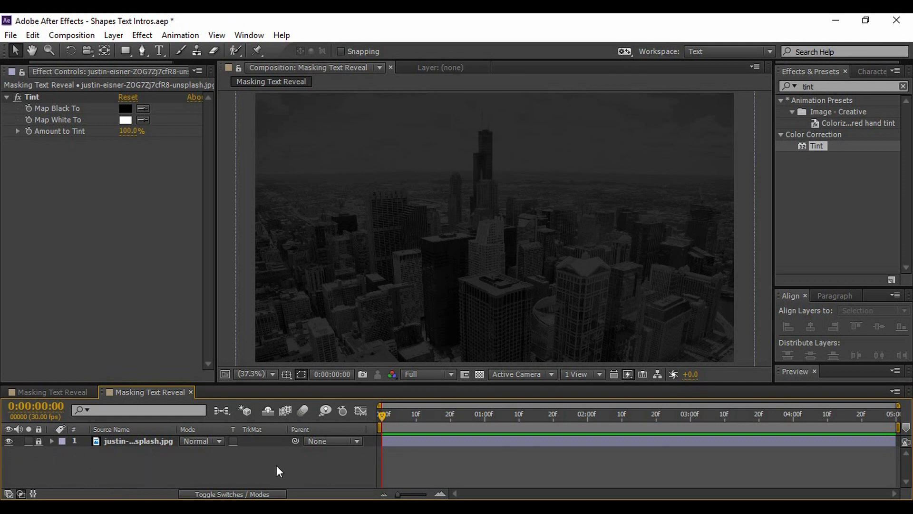
click(160, 50)
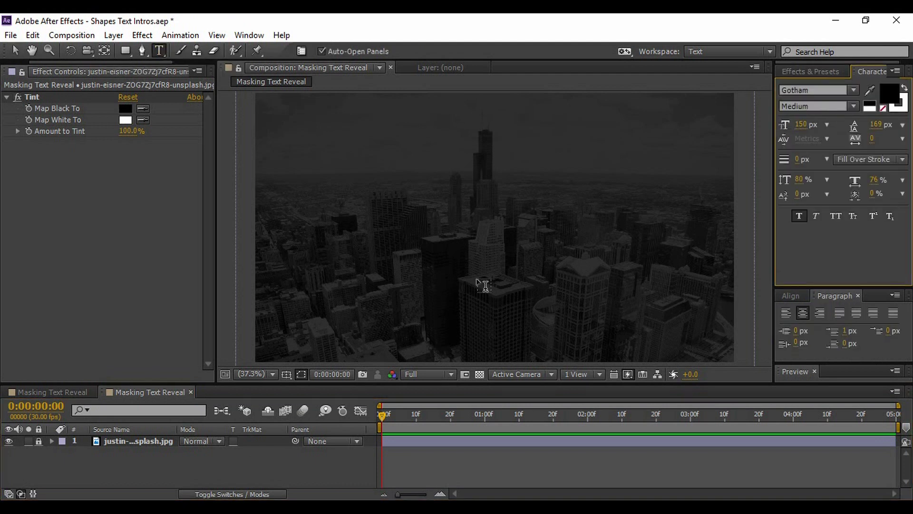
Step: Add a text layer reading 'TEXT' in white at 200 px
click(457, 234)
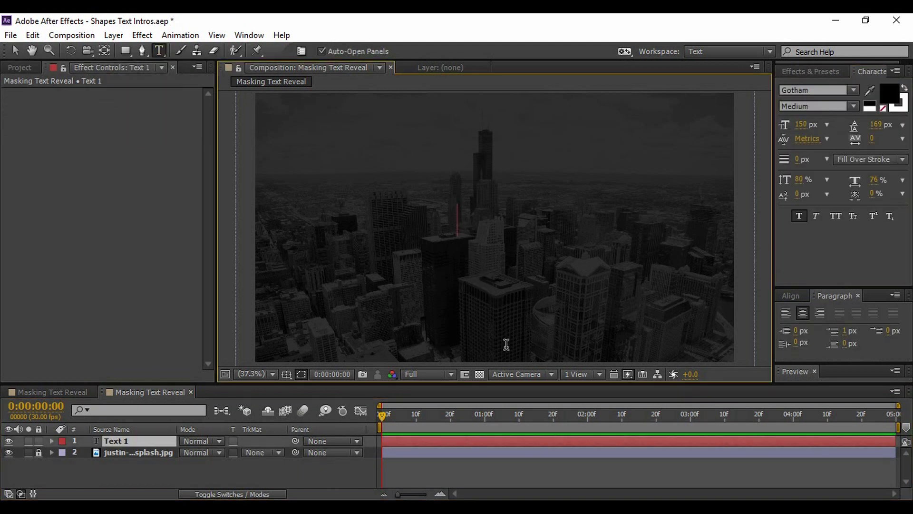
text(TEXT)
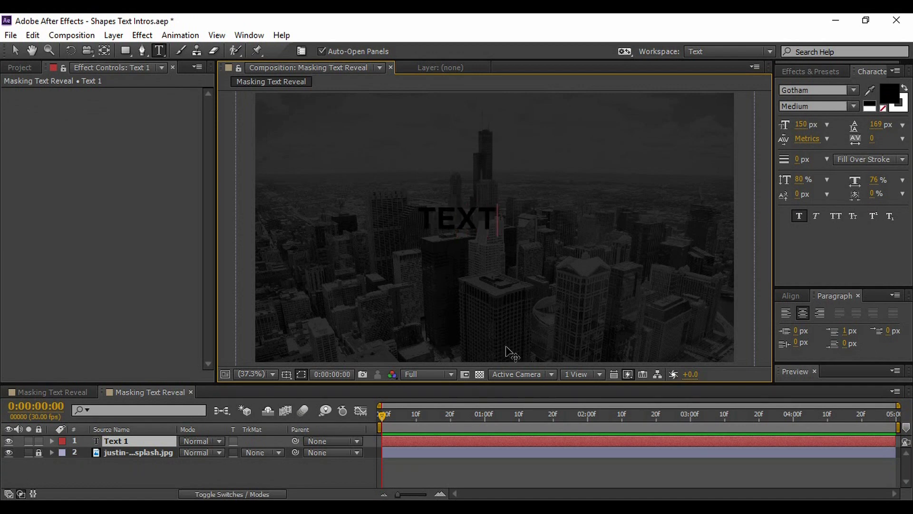
double_click(469, 217)
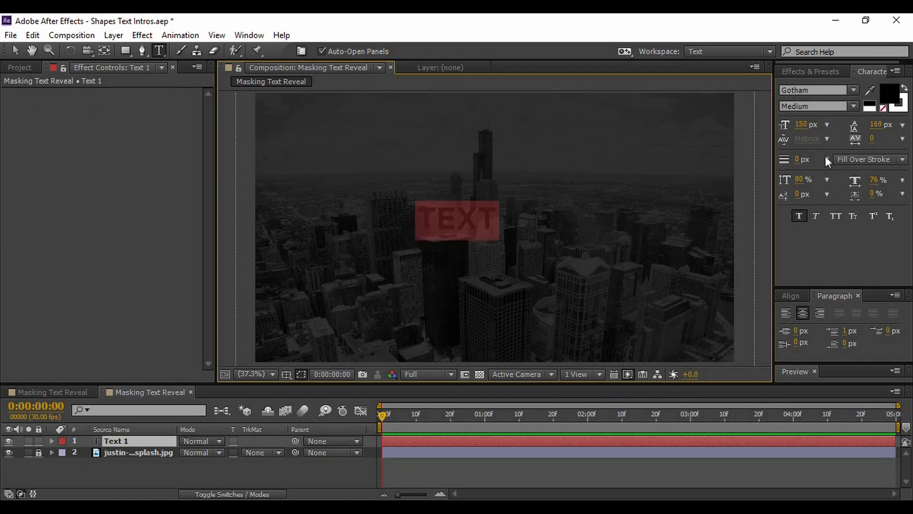
click(903, 106)
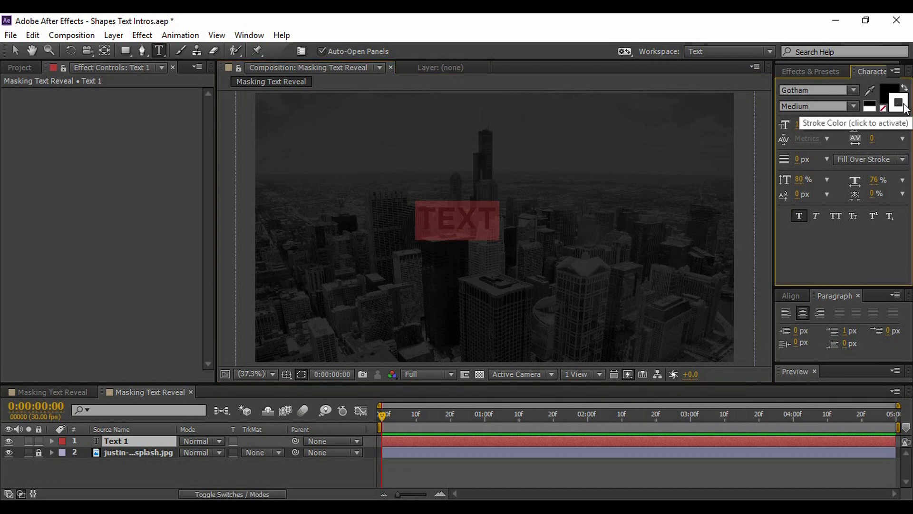
click(904, 88)
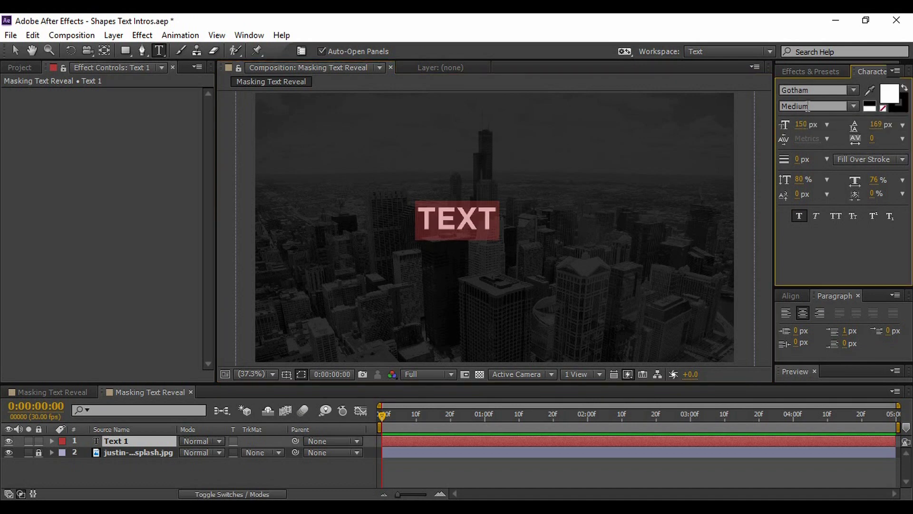
mouse_move(801, 124)
mouse_down()
mouse_move(862, 125)
mouse_move(804, 128)
mouse_up()
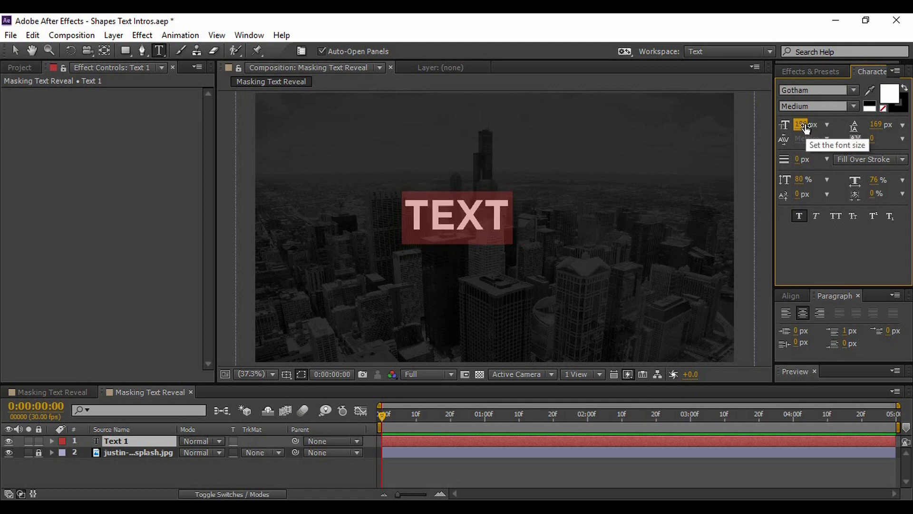
click(803, 125)
text(200)
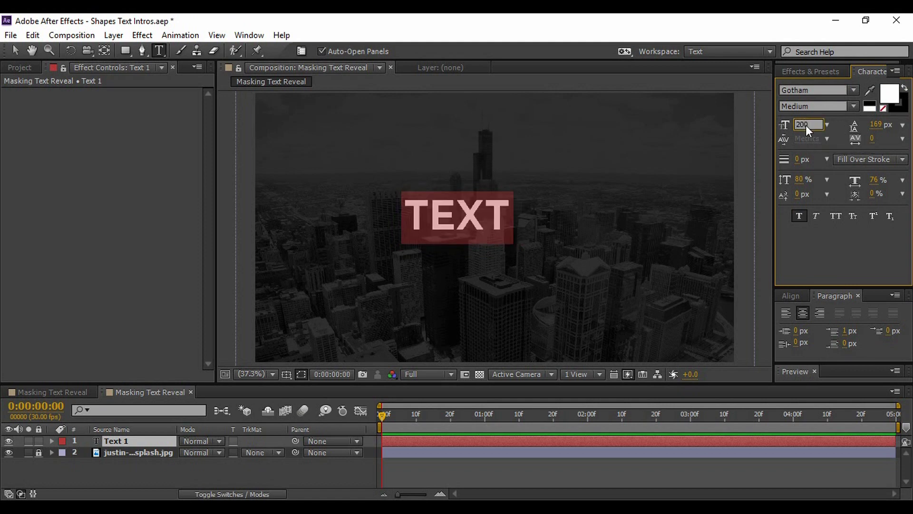
Step: Center TEXT horizontally and vertically in the composition and select its layer
click(784, 294)
click(810, 326)
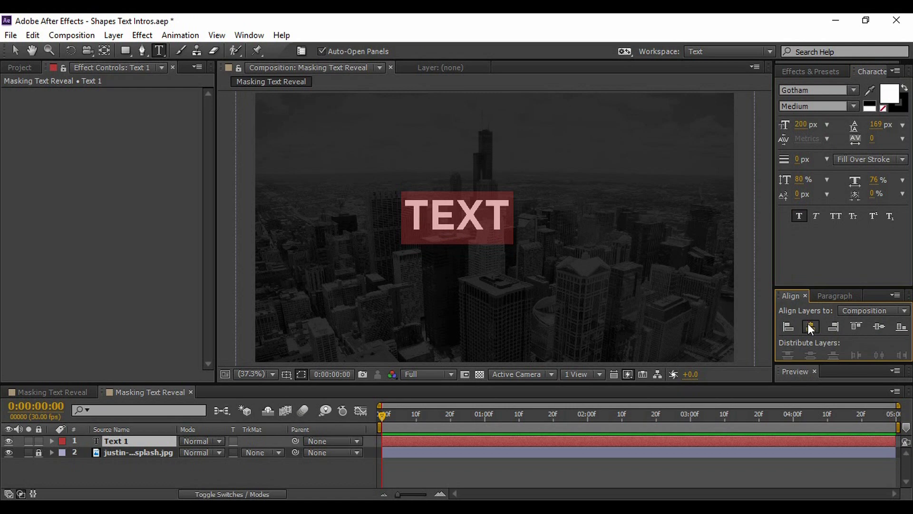
click(878, 326)
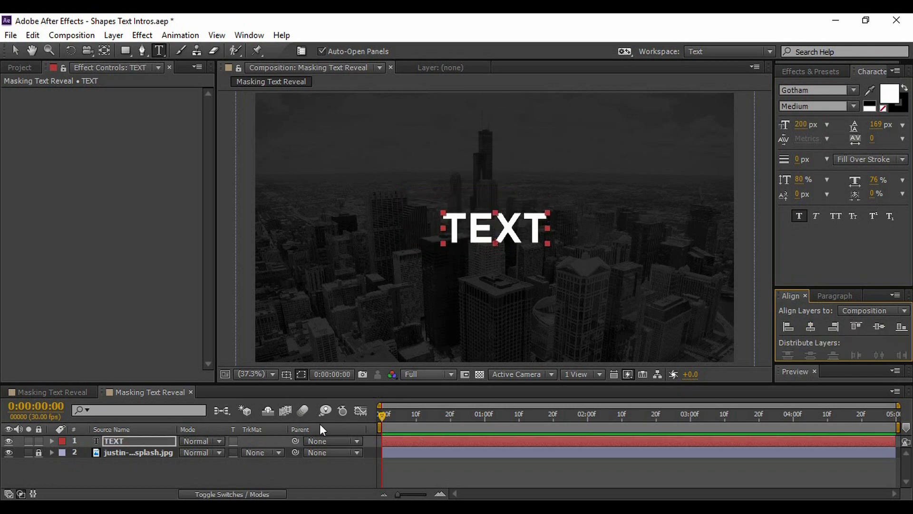
click(167, 474)
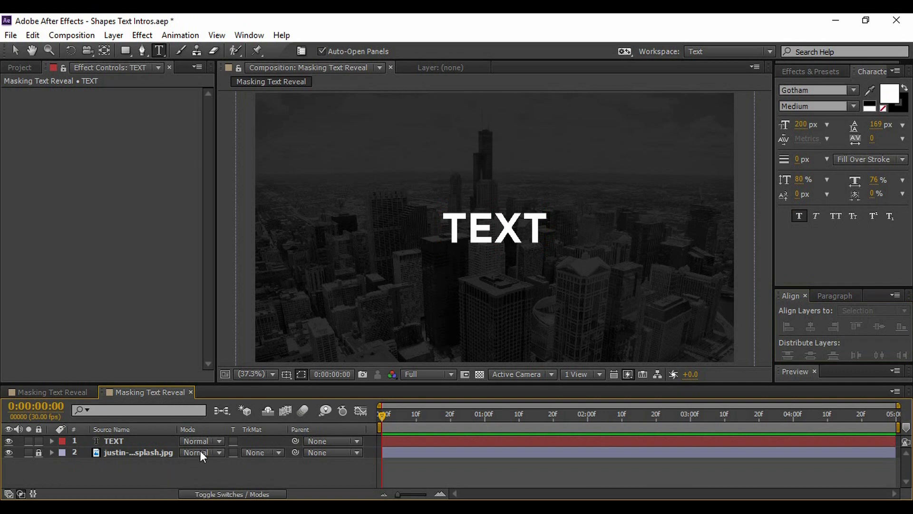
click(131, 440)
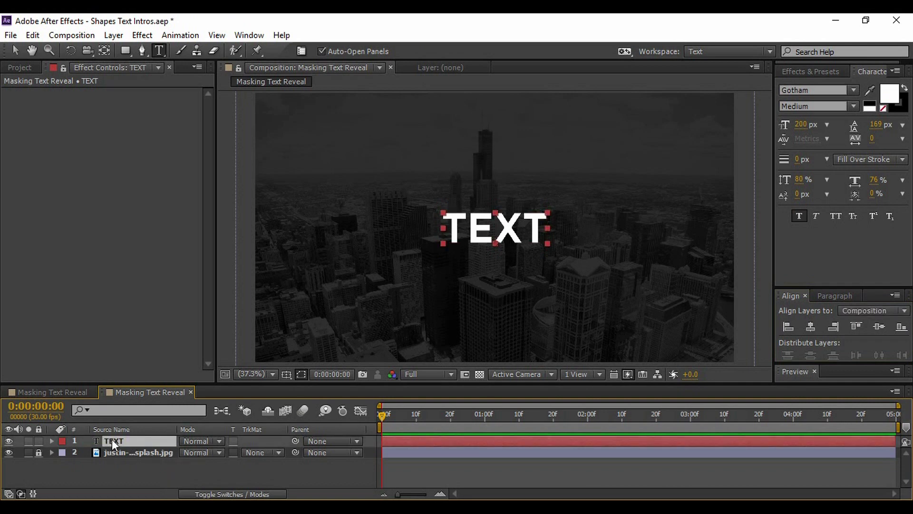
click(125, 51)
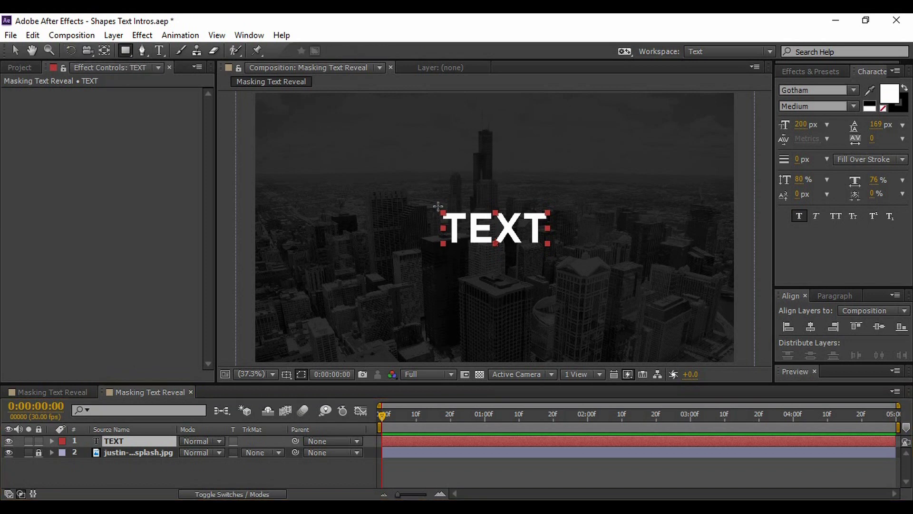
Step: Draw a rectangular mask around TEXT and keyframe its Mask Path at 0:00:00:20
mouse_move(437, 204)
mouse_down()
mouse_move(507, 244)
mouse_move(551, 247)
mouse_up()
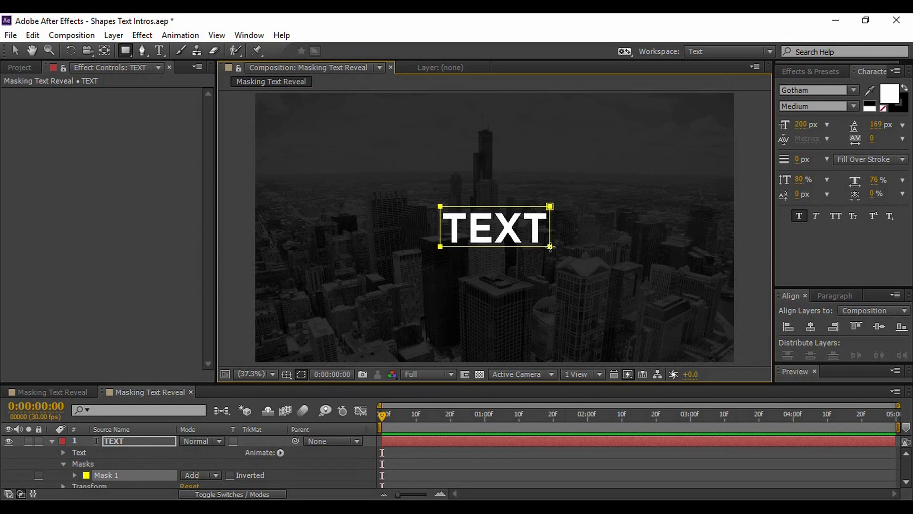
click(127, 439)
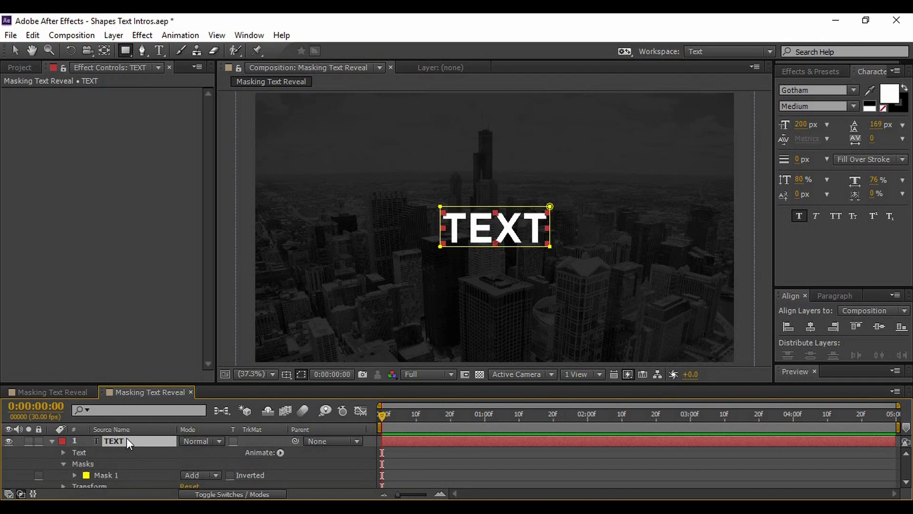
key(m)
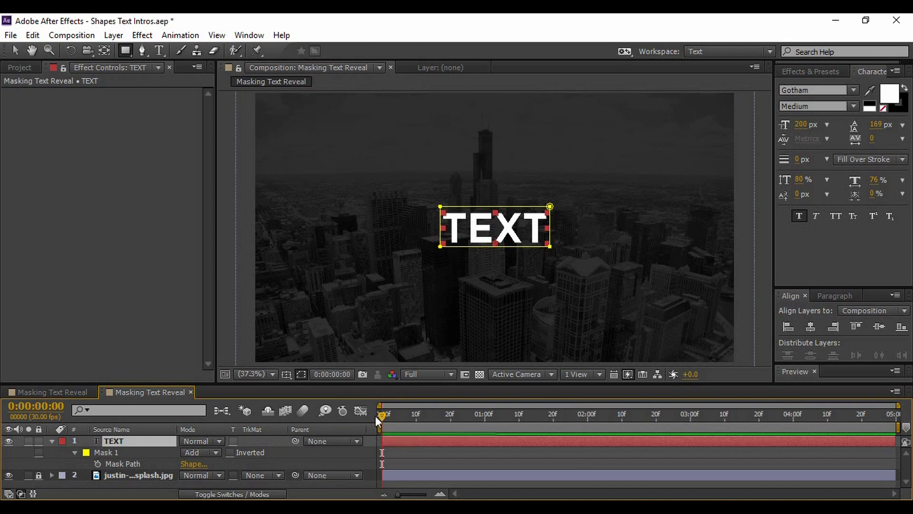
drag(382, 414, 449, 424)
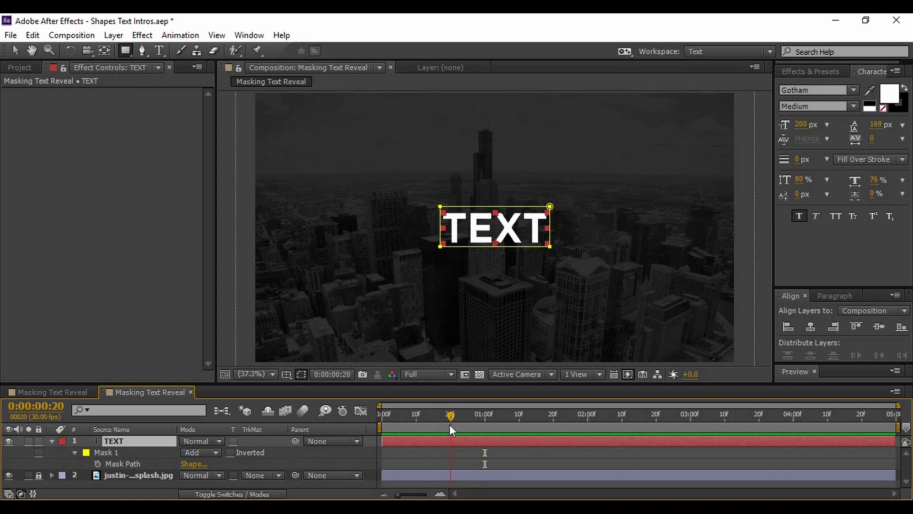
click(98, 463)
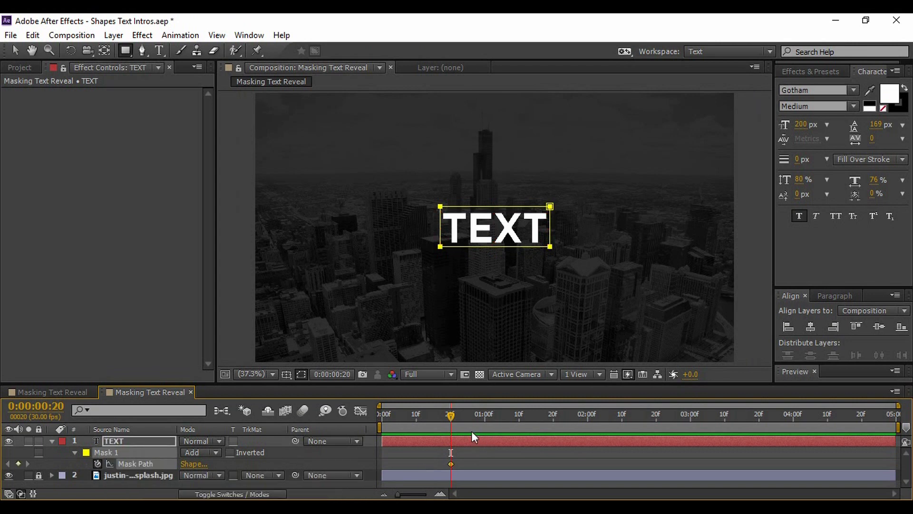
Step: At frame 0, shift the mask left off the word so TEXT starts hidden
drag(451, 418, 377, 424)
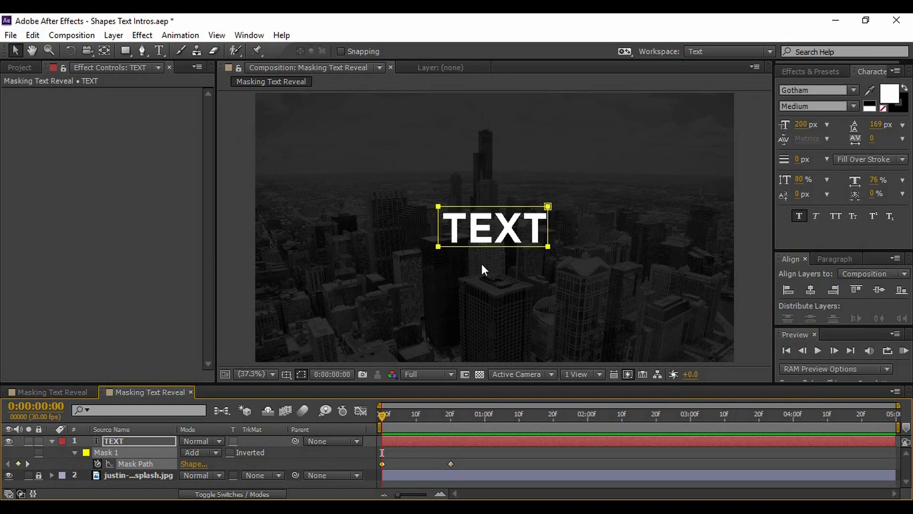
drag(484, 269, 481, 270)
key(shift+Left)
key(shift+Left)
key(shift+Left)
key(shift+Left)
key(shift+Left)
key(shift+Left)
key(shift+Left)
key(shift+Left)
key(shift+Left)
key(shift+Left)
key(shift+Left)
key(shift+Left)
key(shift+Left)
key(shift+Left)
key(shift+Left)
key(shift+Left)
key(shift+Left)
key(shift+Left)
key(shift+Left)
key(shift+Left)
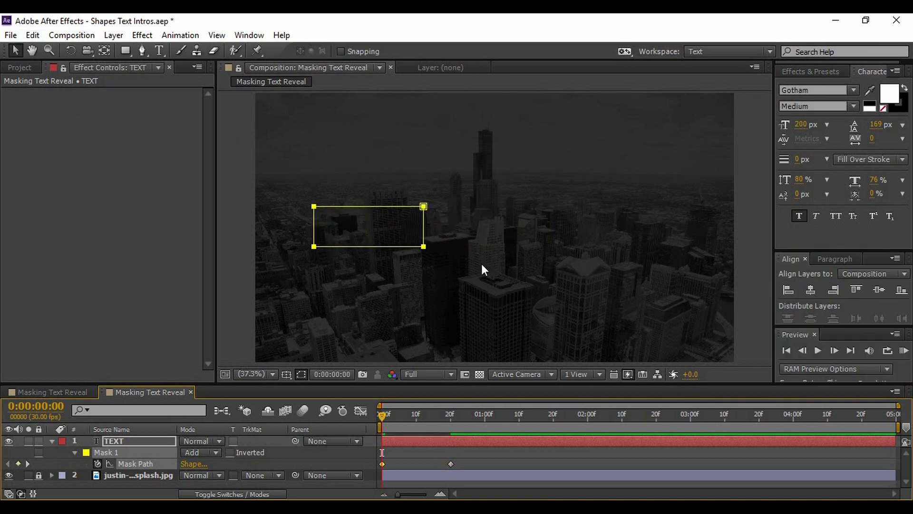
key(shift+Left)
key(shift+Left)
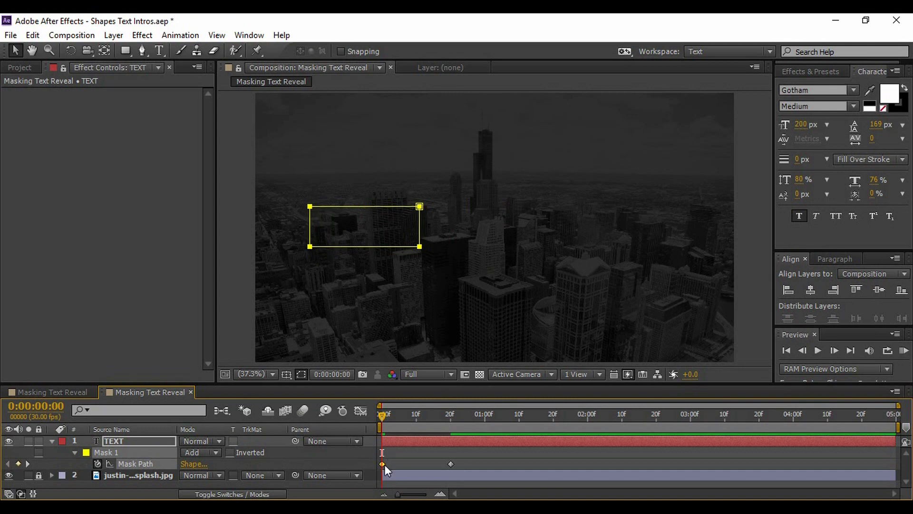
click(52, 442)
click(125, 476)
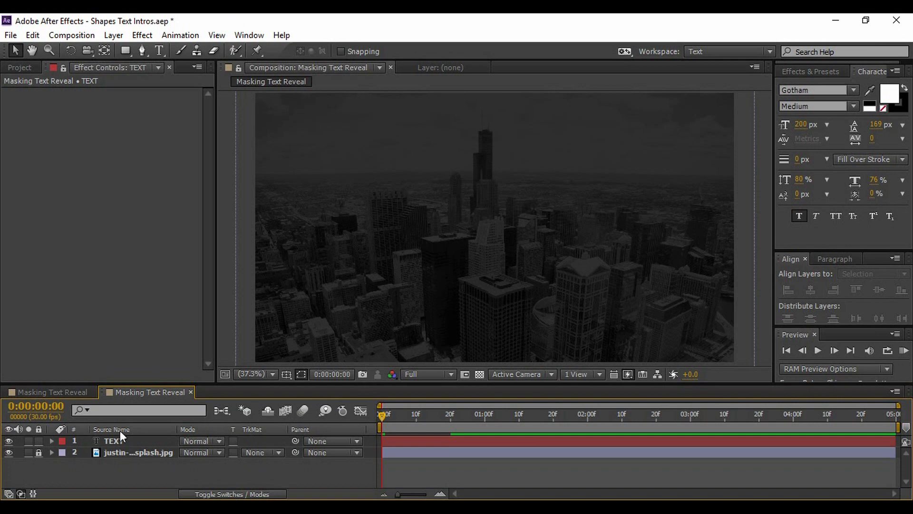
Step: With the Pen tool and grid shown, draw a three-point vertical line
click(144, 49)
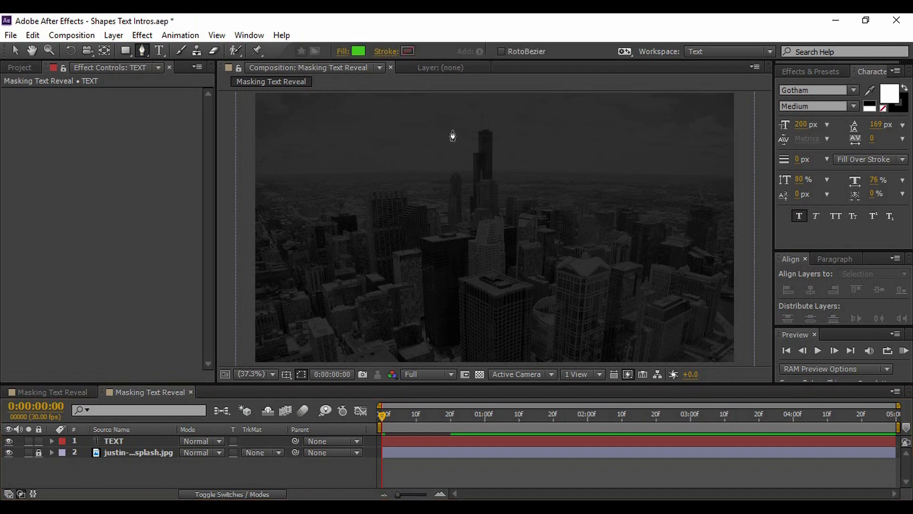
key(ctrl+')
click(399, 202)
click(399, 233)
click(399, 261)
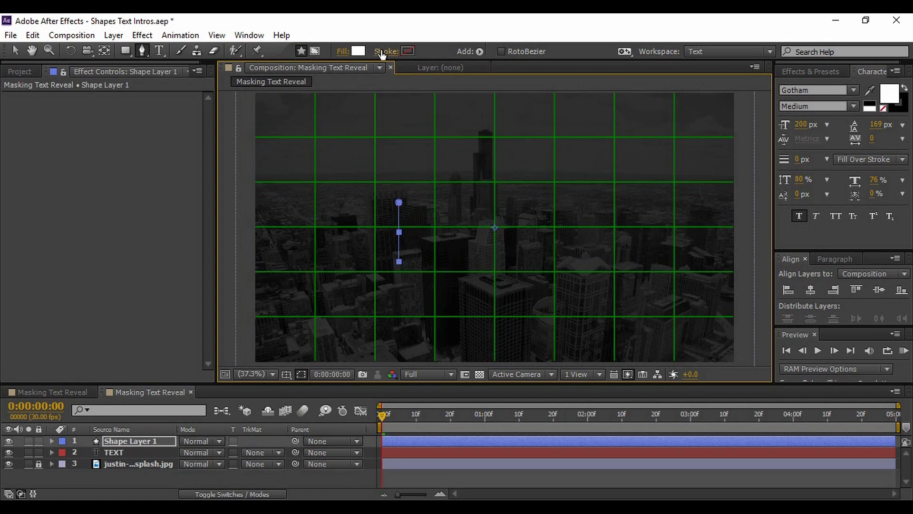
Step: Give the line no fill, a solid colour stroke, and a 10 px stroke width
click(343, 51)
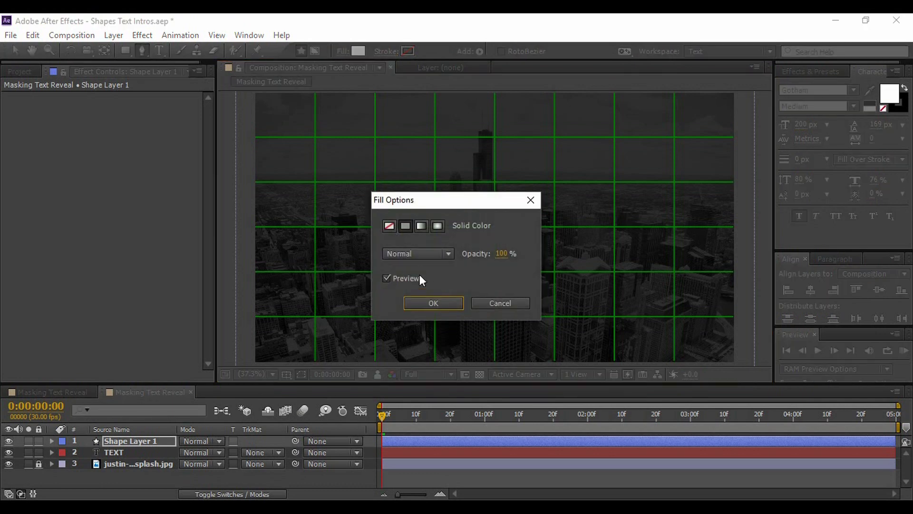
click(389, 226)
click(431, 302)
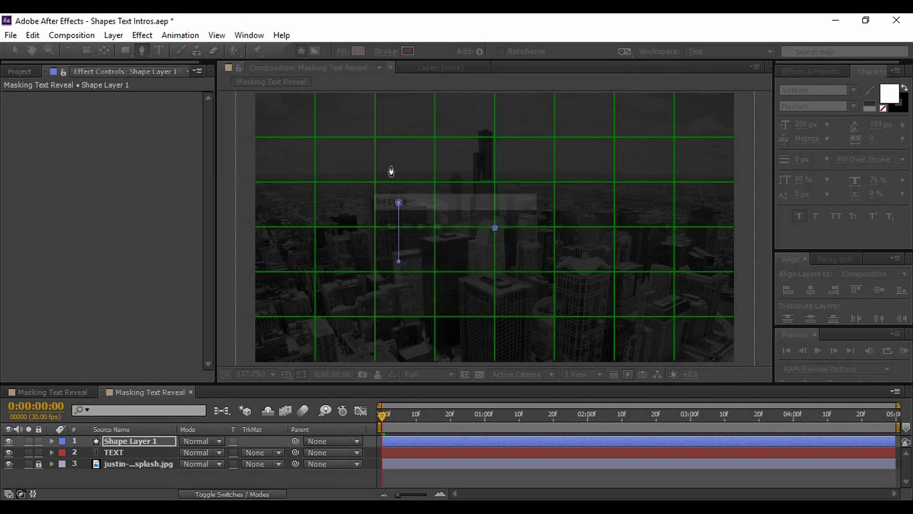
click(388, 54)
click(402, 228)
click(430, 303)
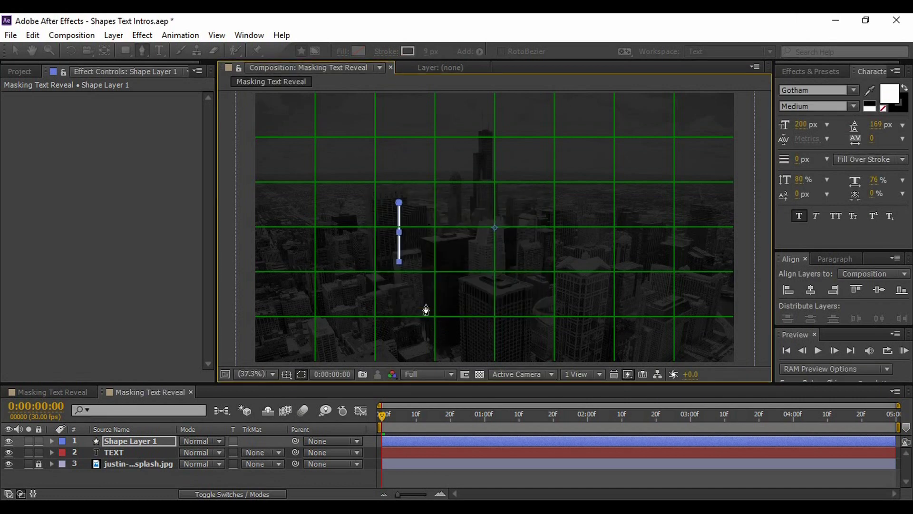
click(427, 53)
text(10)
key(Return)
Step: Reselect Shape Layer 1 and turn off the grid overlay
click(136, 482)
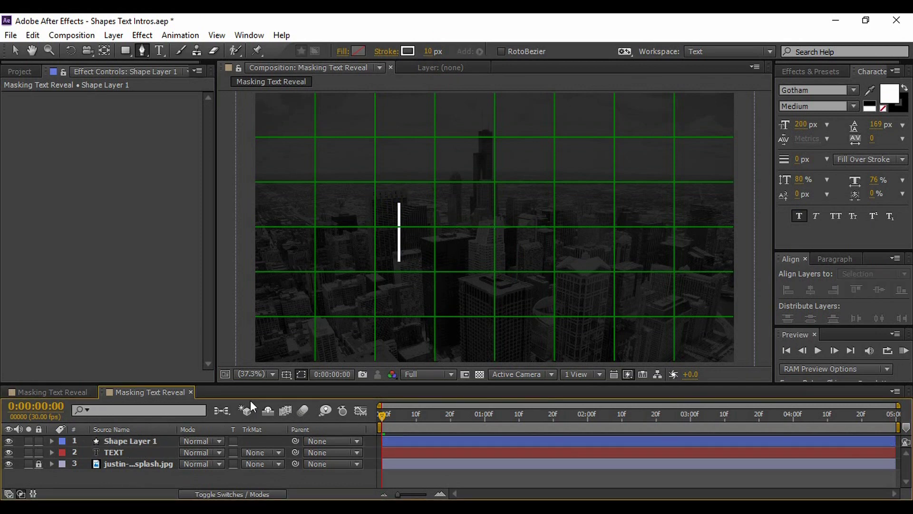
click(143, 442)
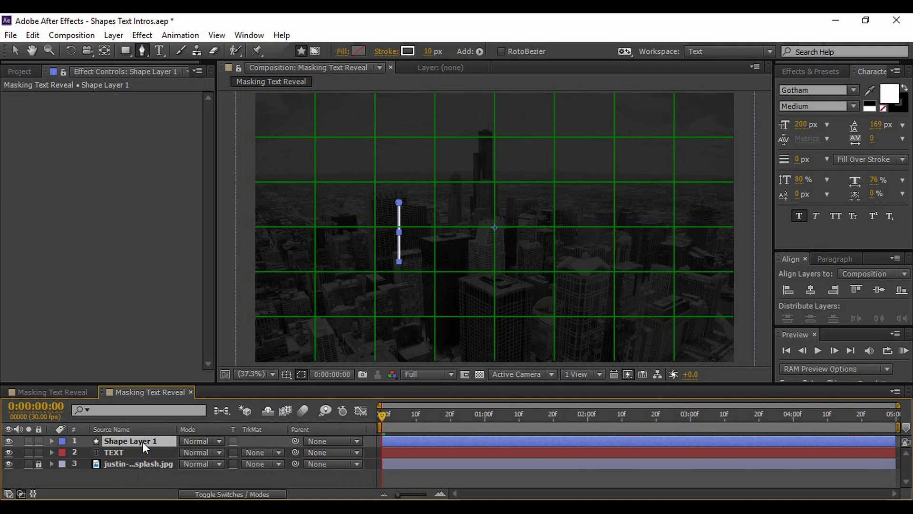
click(290, 377)
click(312, 405)
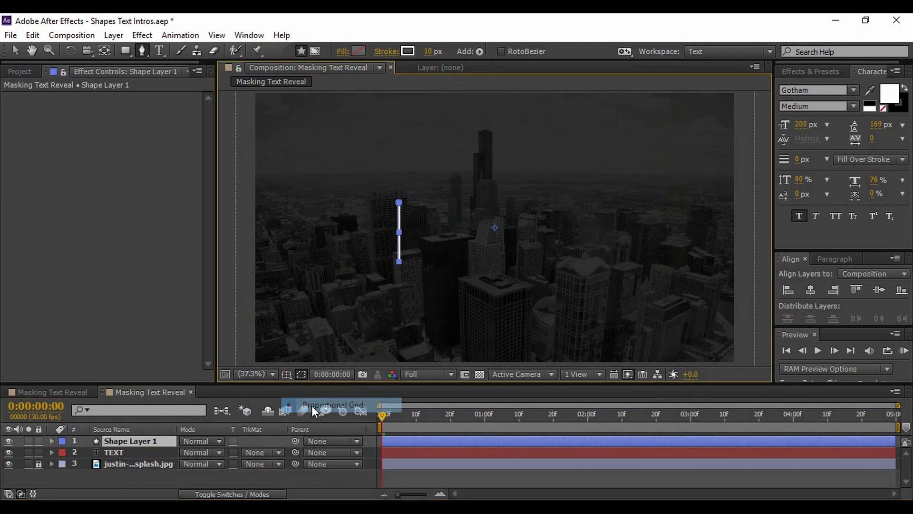
Step: Add Trim Paths to Shape Layer 1 and expand its properties
click(52, 440)
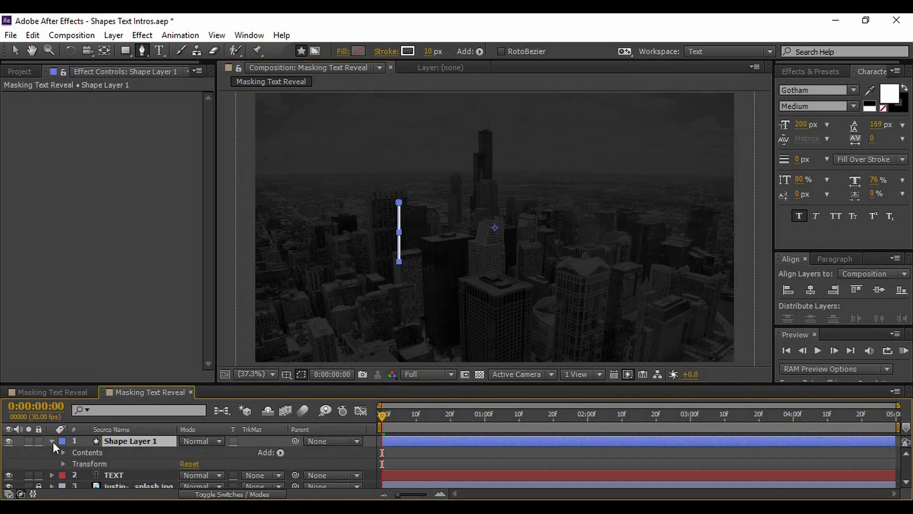
click(280, 452)
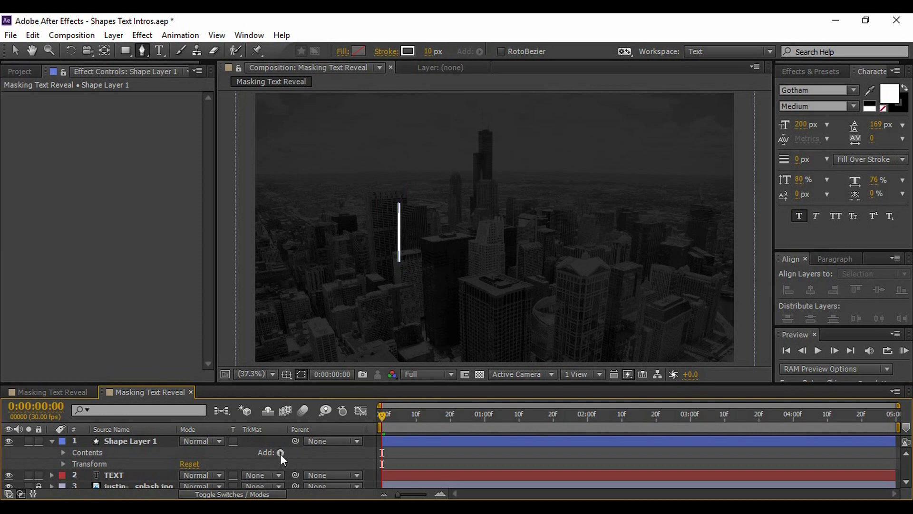
click(281, 452)
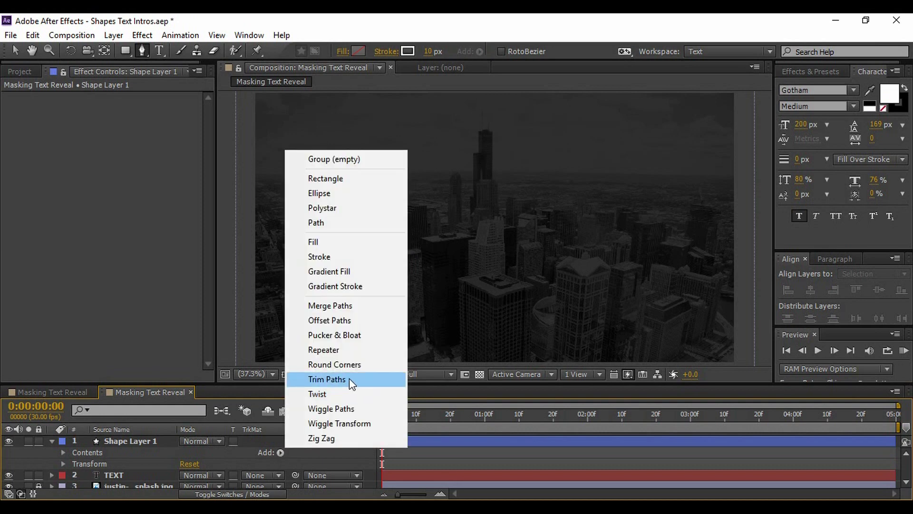
click(327, 379)
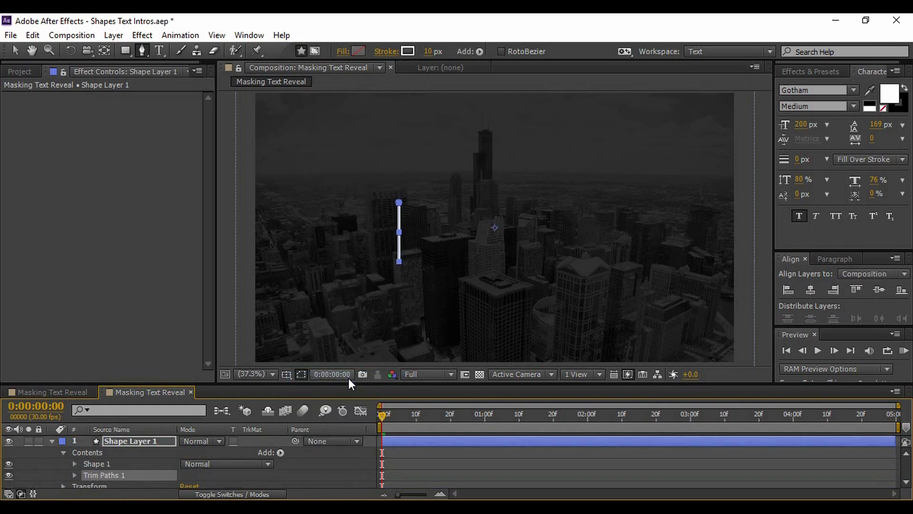
click(74, 475)
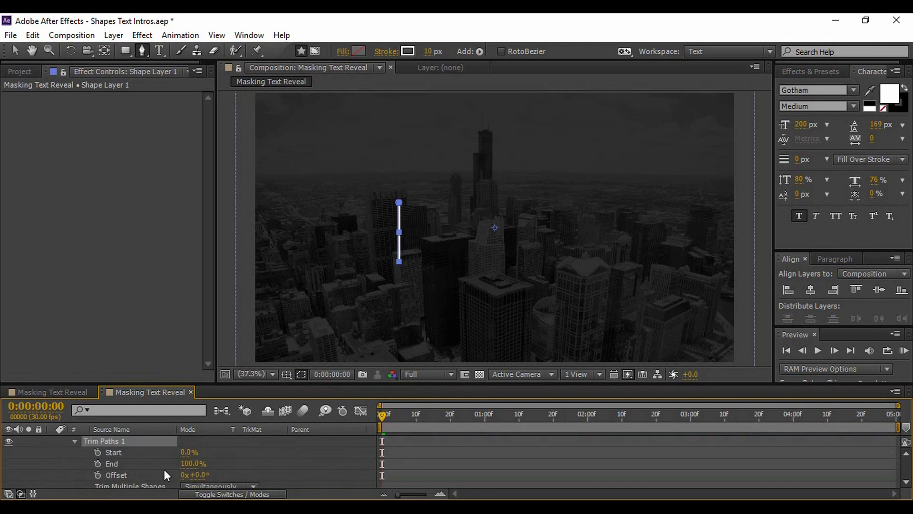
Step: At frame 0, keyframe Trim Paths Start and End both at 50%
click(98, 452)
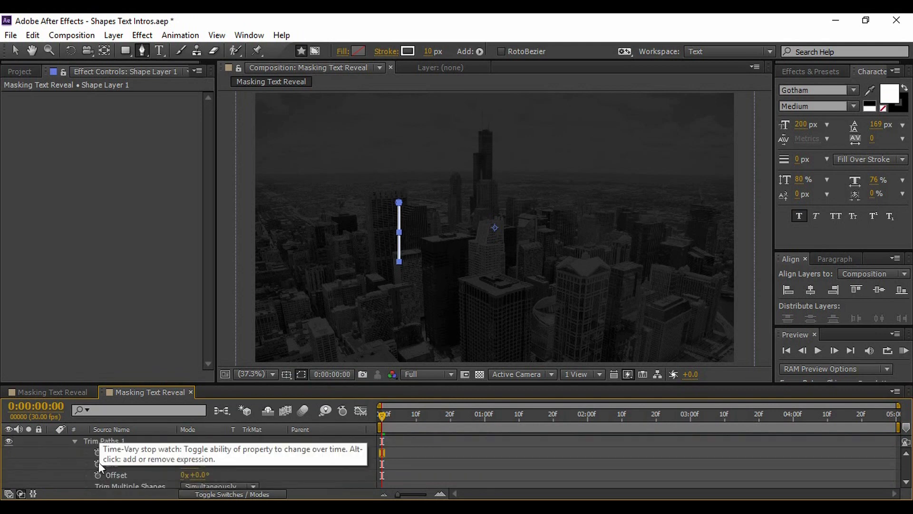
click(97, 464)
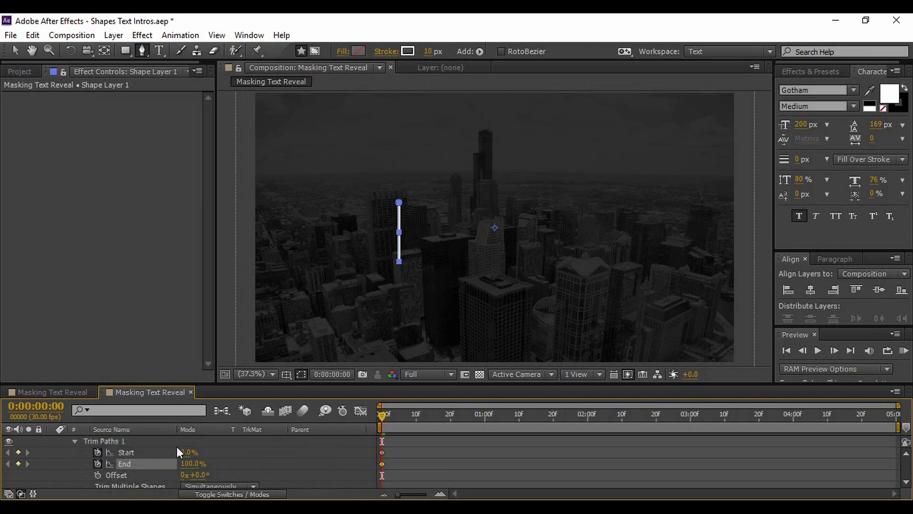
click(188, 452)
text(50)
key(Return)
click(191, 463)
text(50)
key(Return)
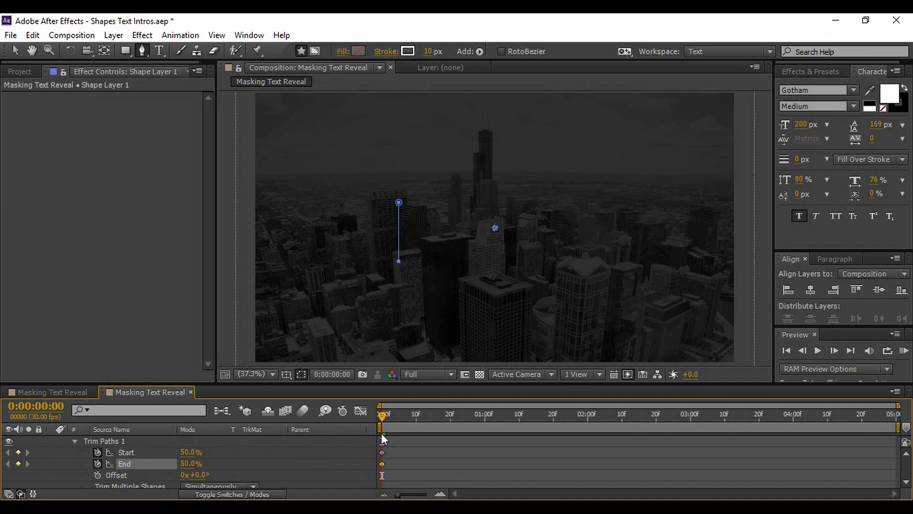
Step: At frame 10, set Trim Paths Start to 0% and End to 100%
drag(382, 414, 417, 417)
click(187, 451)
text(0)
key(Return)
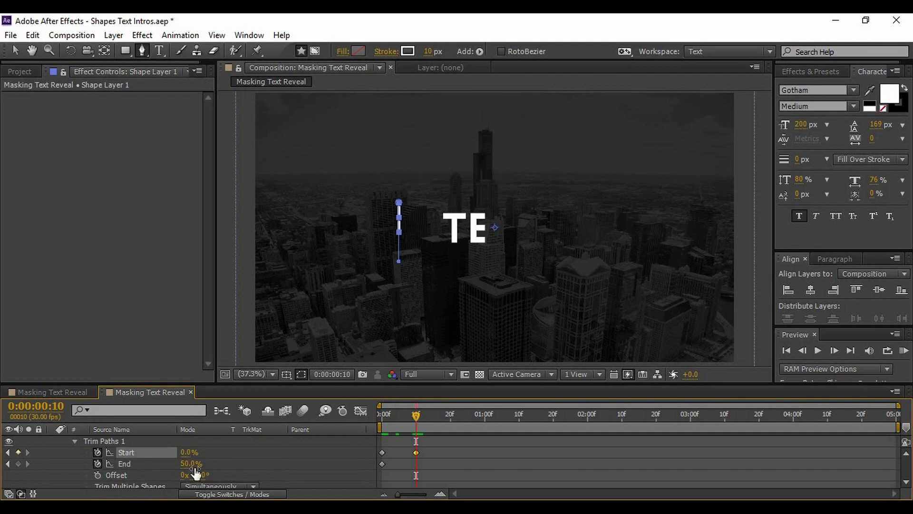
click(194, 466)
text(100)
key(Return)
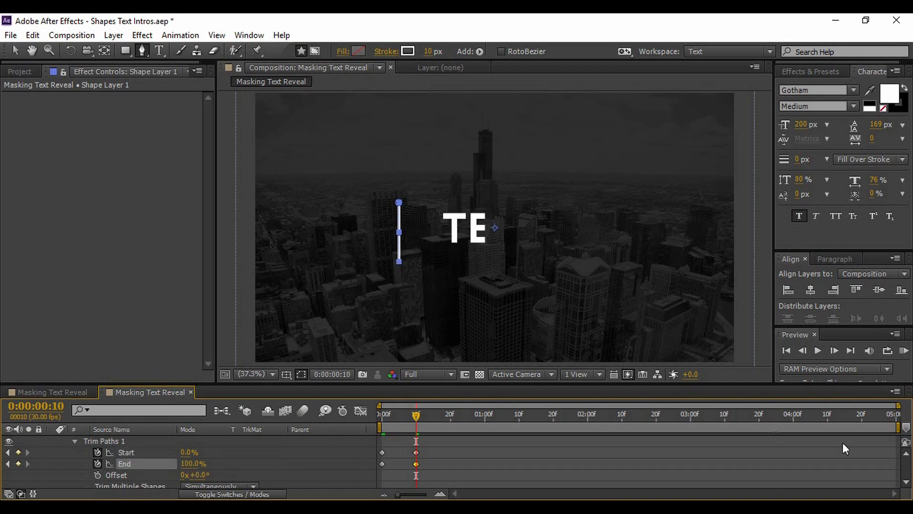
drag(847, 384, 848, 367)
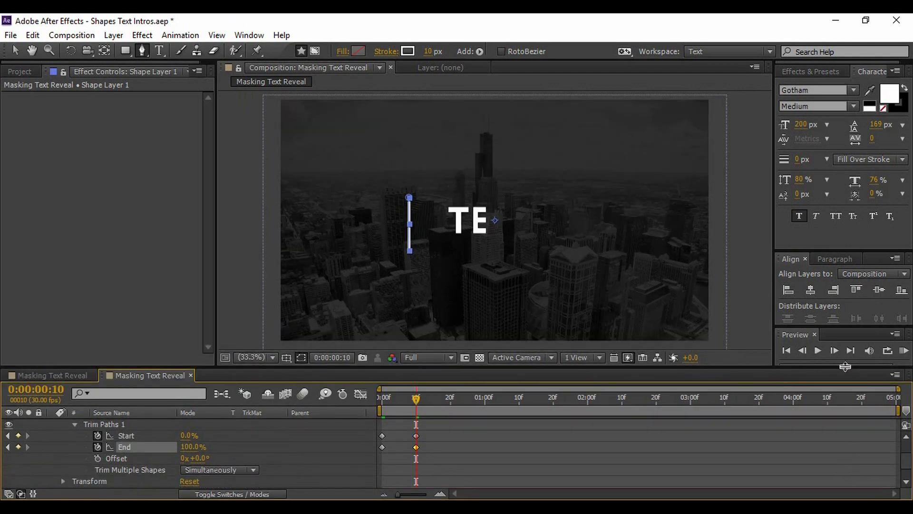
Step: Drag the TEXT Mask Path keyframes later so the reveal starts near frame 12
key(u)
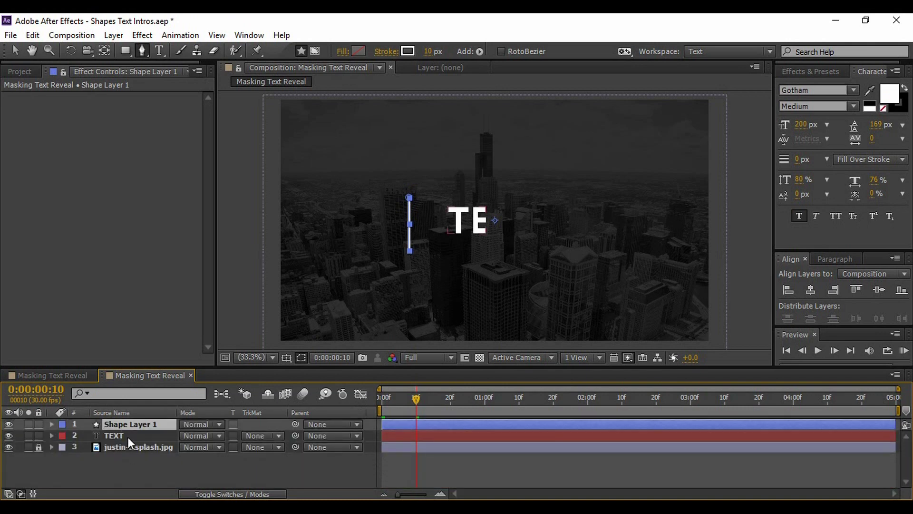
shift+click(127, 435)
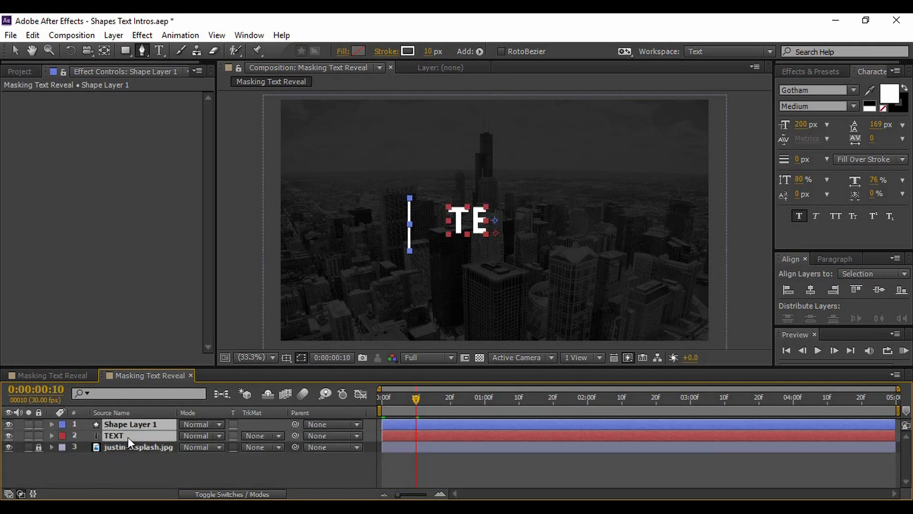
key(u)
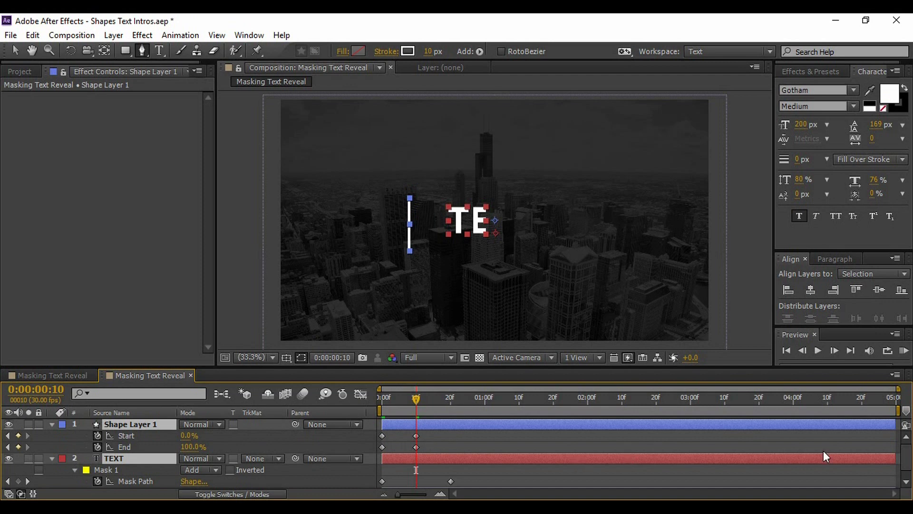
scroll(906, 454, down, 1)
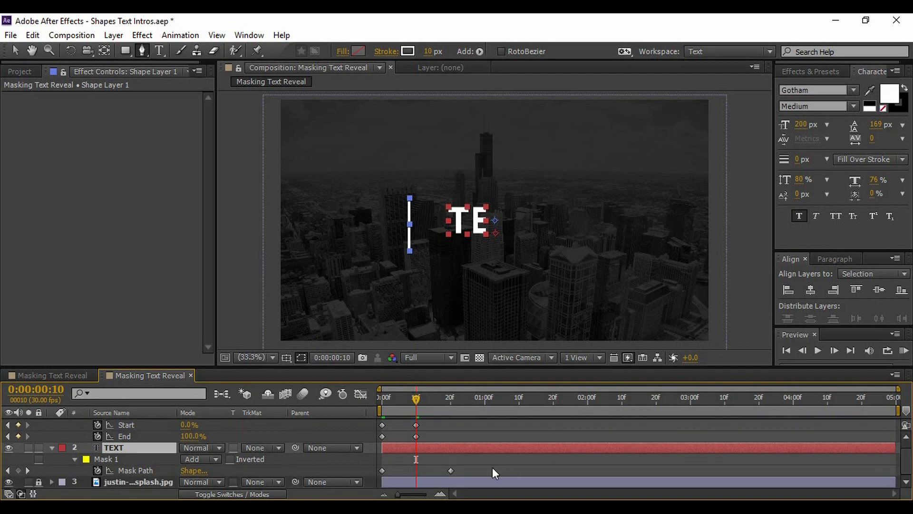
drag(475, 469, 352, 478)
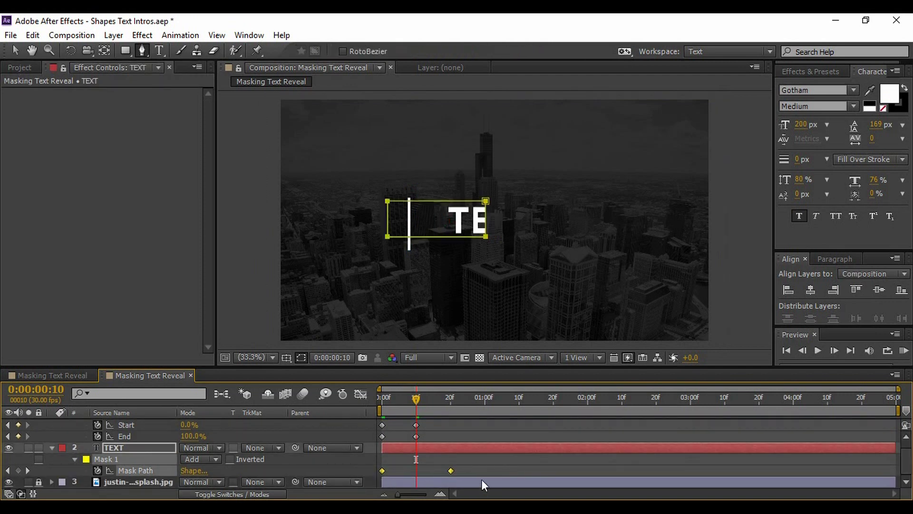
drag(450, 468, 475, 467)
key(ctrl+z)
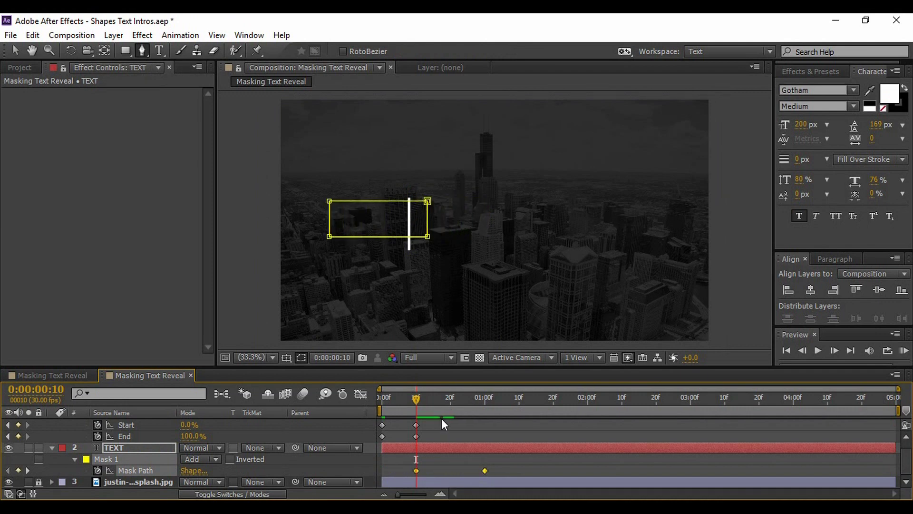
drag(483, 471, 490, 471)
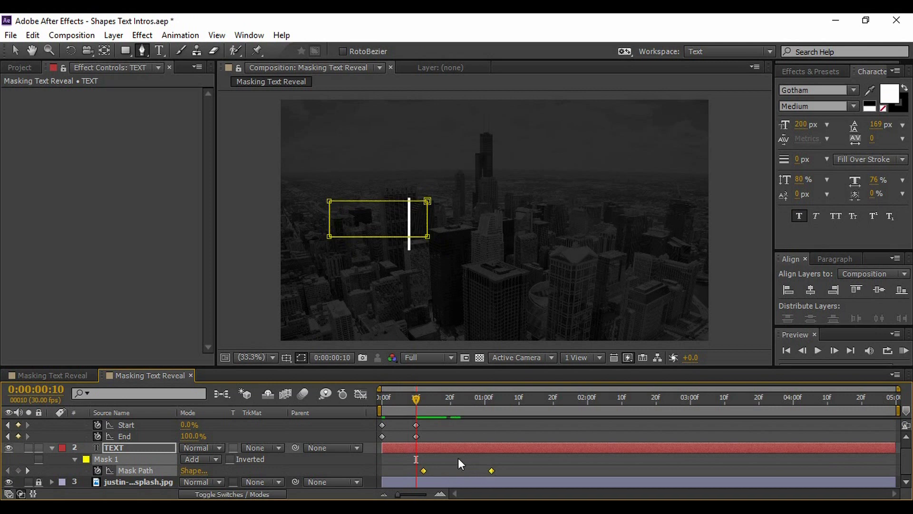
Step: Return to the first frame and collapse both layers' properties
drag(417, 398, 341, 401)
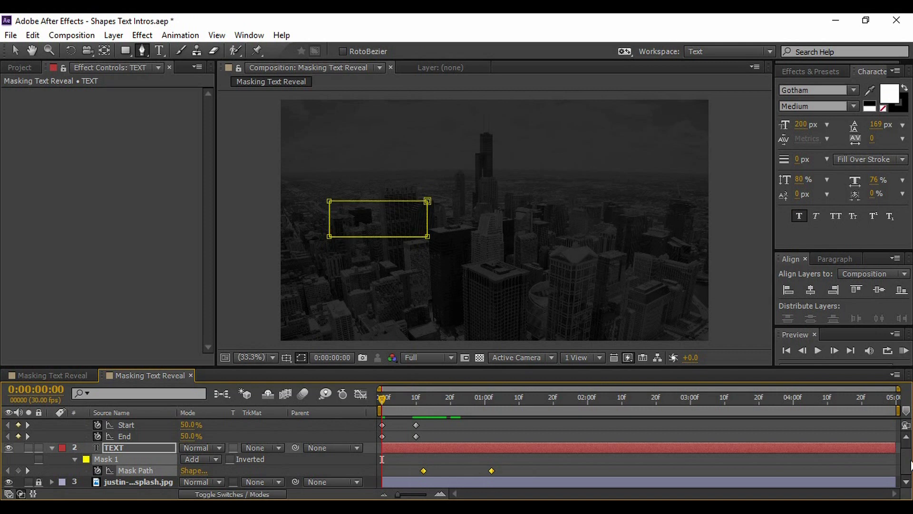
scroll(906, 457, up, 1)
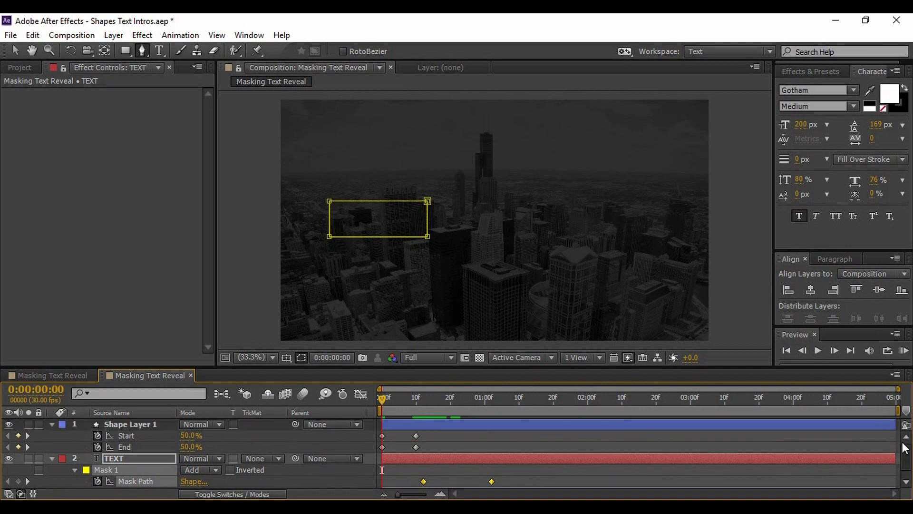
click(51, 425)
click(51, 435)
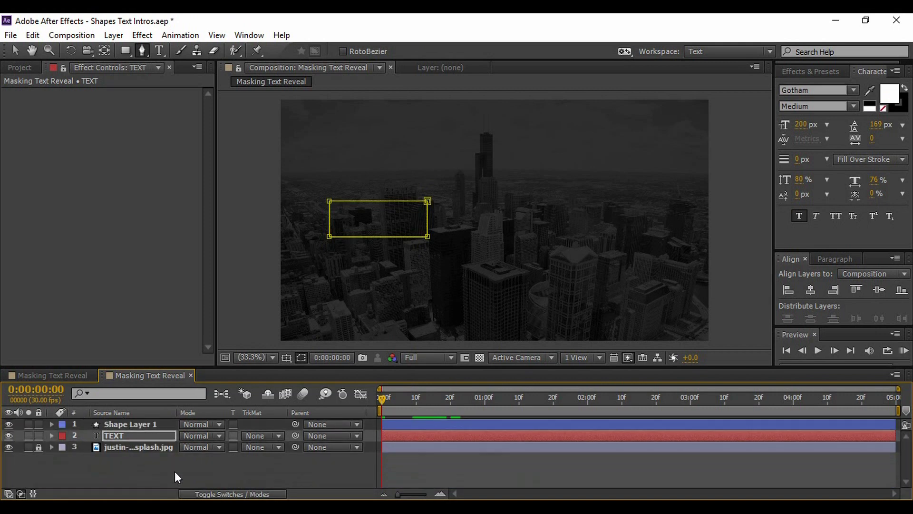
click(175, 471)
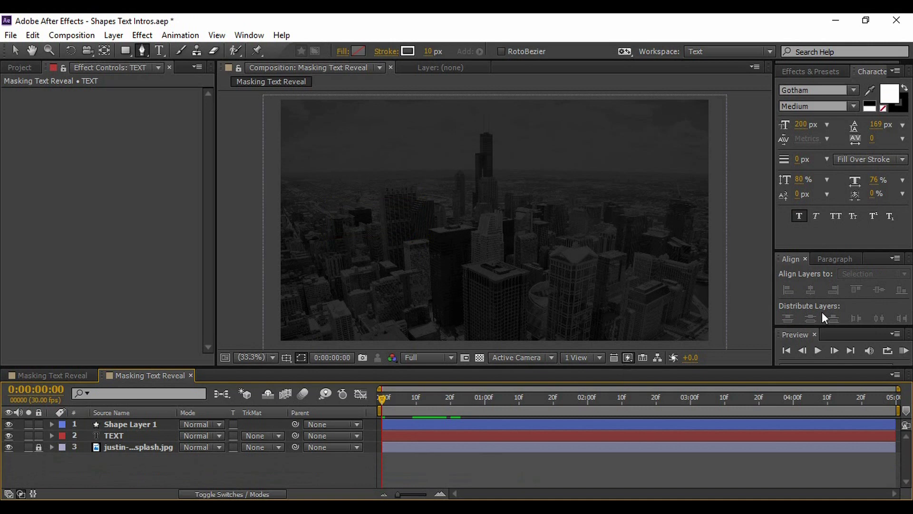
Step: Preview the animation, then drag TEXT's last Mask Path keyframe earlier to about frame 21
click(815, 347)
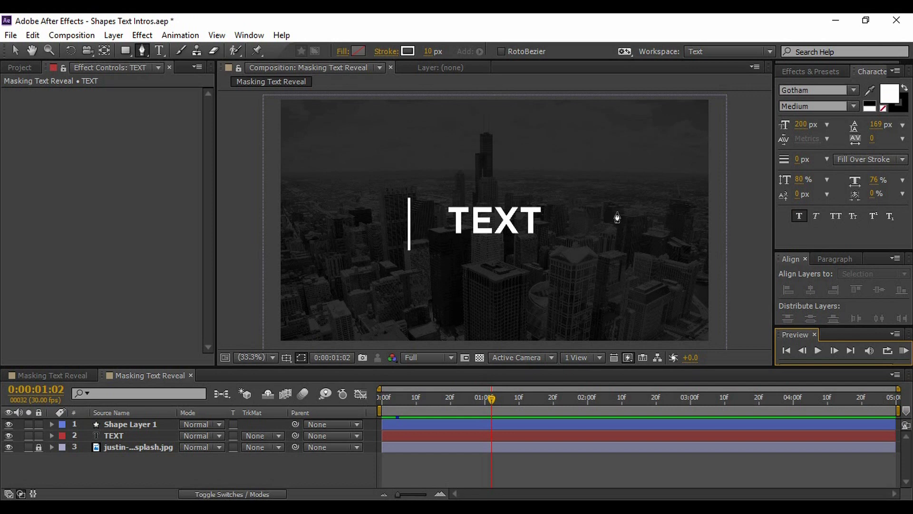
click(124, 435)
click(127, 434)
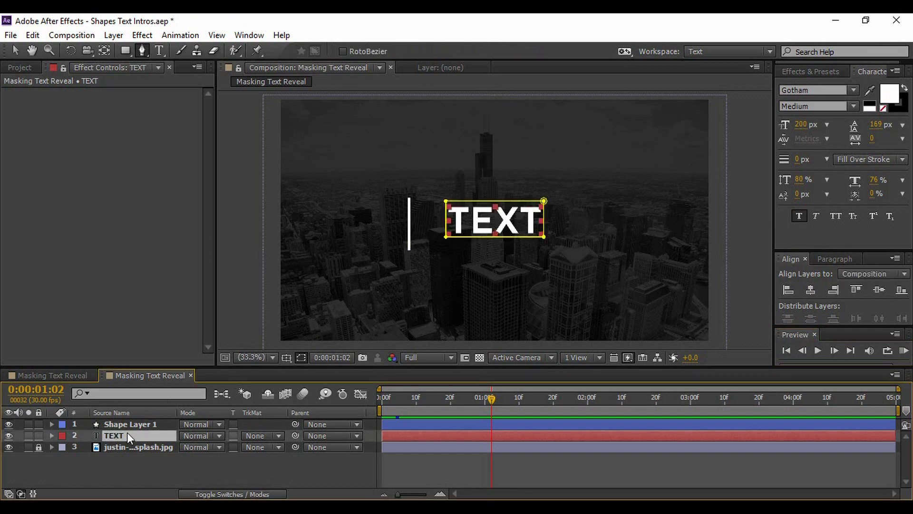
key(m)
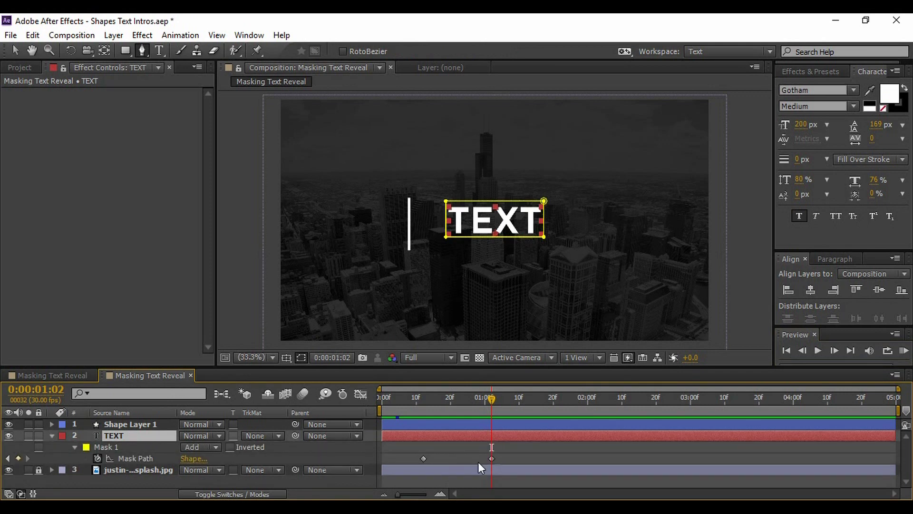
drag(492, 458, 474, 458)
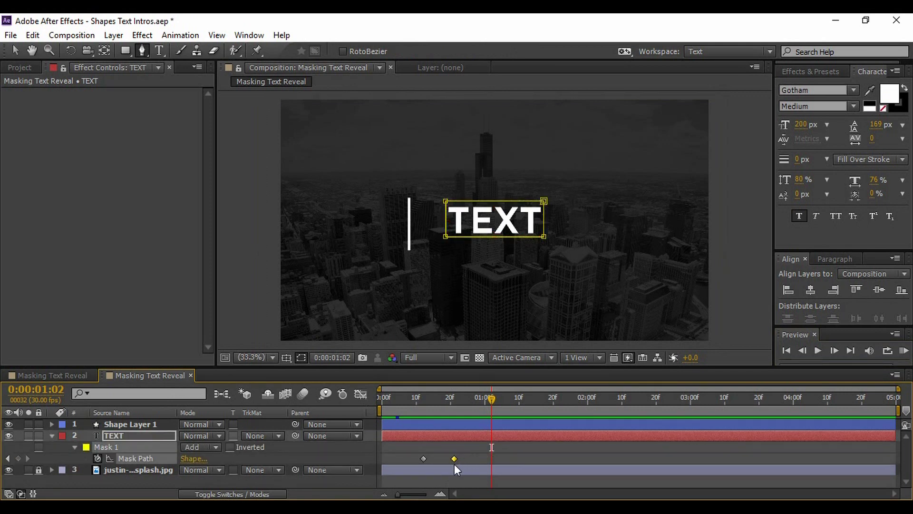
Step: Move the TEXT mask's final Mask Path keyframe to frame 22 and scrub the reveal to check it
drag(494, 397, 449, 408)
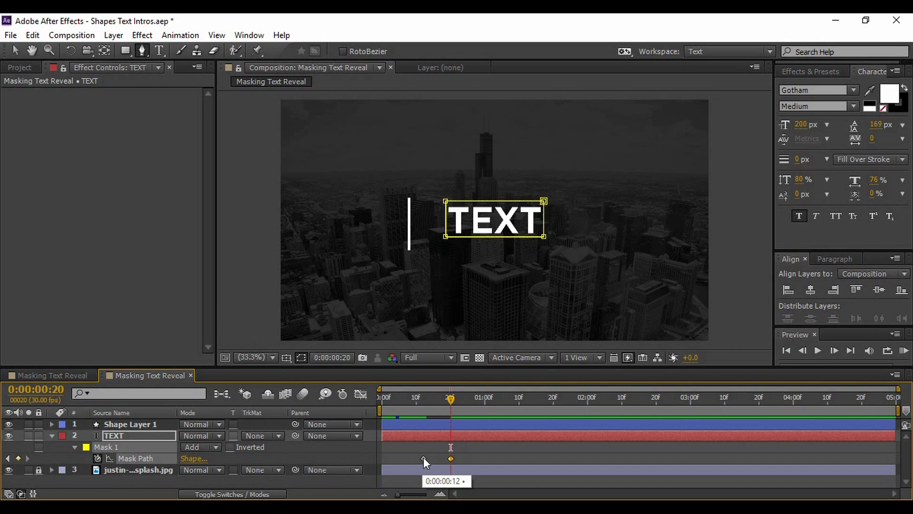
drag(451, 459, 457, 457)
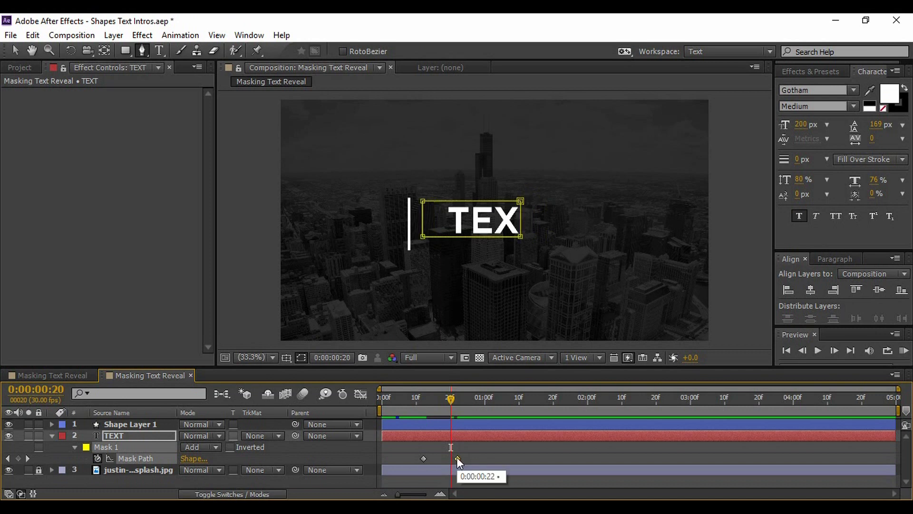
drag(449, 398, 422, 407)
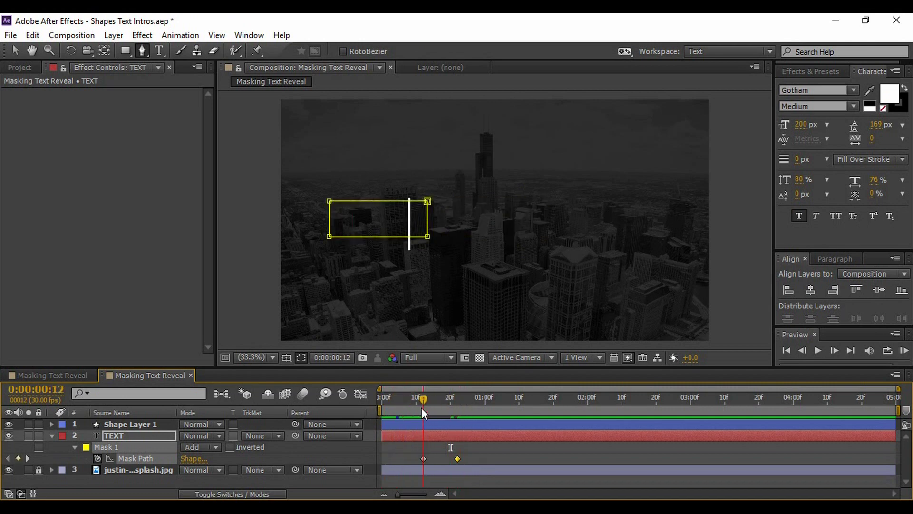
Step: Nudge the white line right so it sits just left of TEXT, previewing the reveal
click(125, 424)
key(shift+Right)
key(shift+Right)
key(shift+Right)
key(shift+Right)
key(shift+Right)
key(shift+Right)
key(shift+Right)
key(shift+Right)
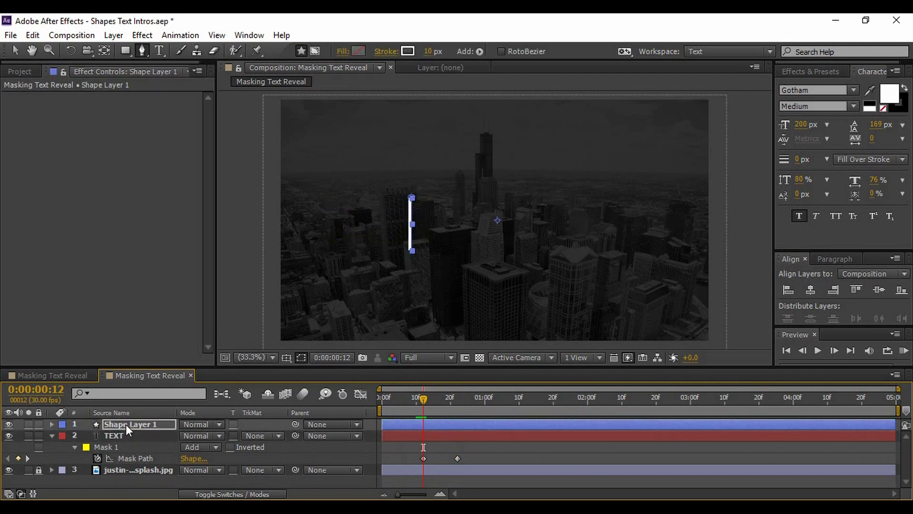
key(shift+Right)
key(shift+Right)
key(shift+Right)
key(shift+Right)
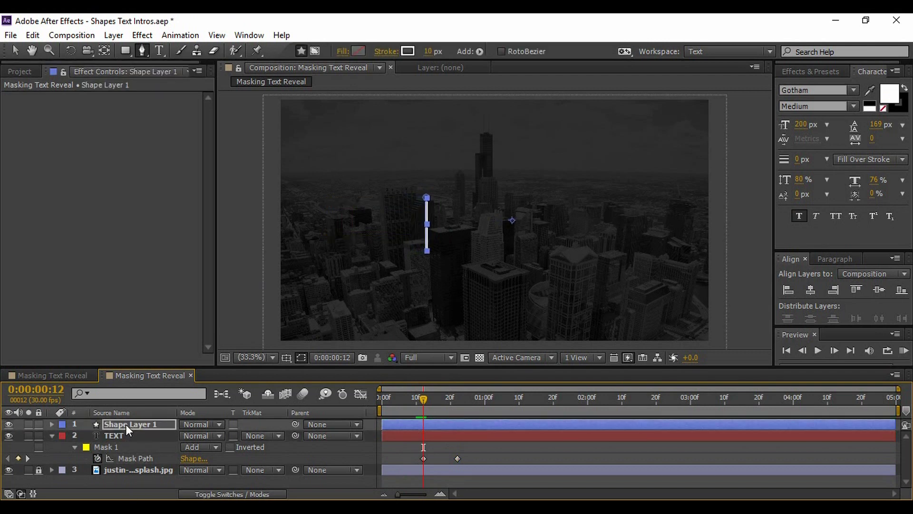
click(817, 351)
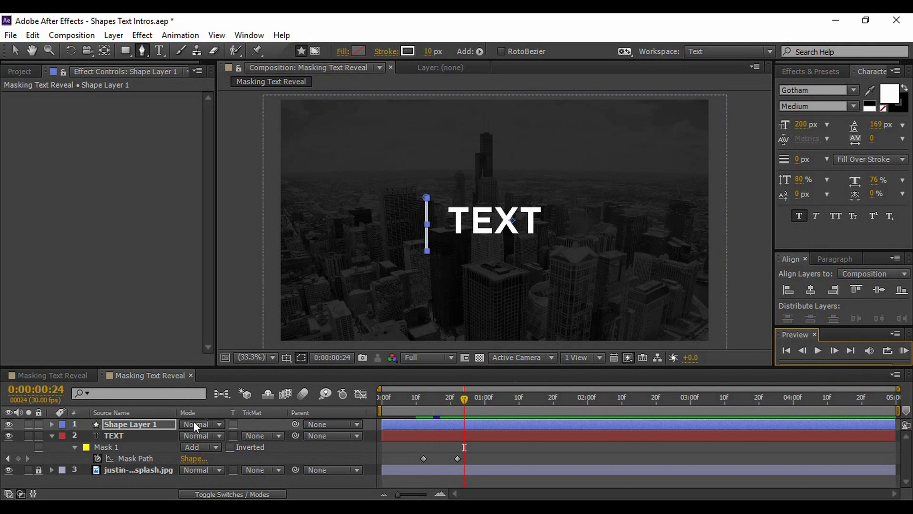
key(shift+Right)
key(shift+Right)
key(shift+Right)
key(shift+Right)
key(shift+Right)
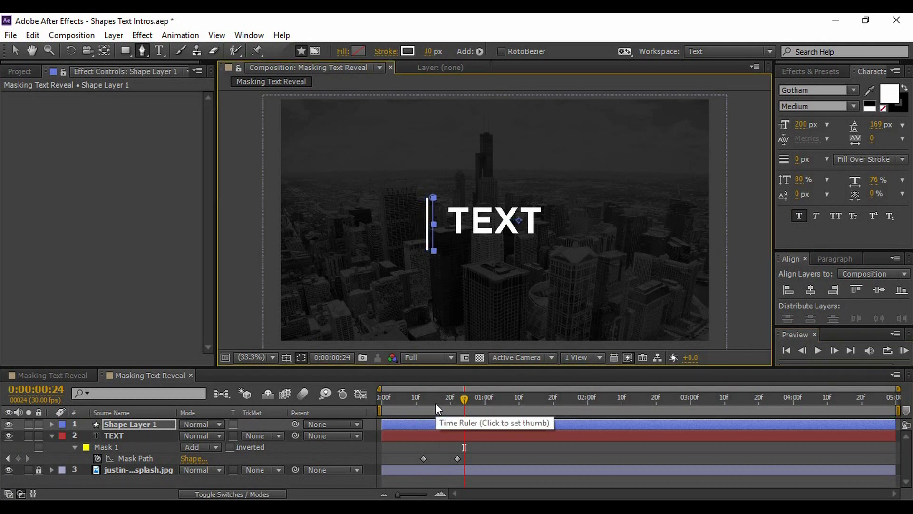
key(shift+Right)
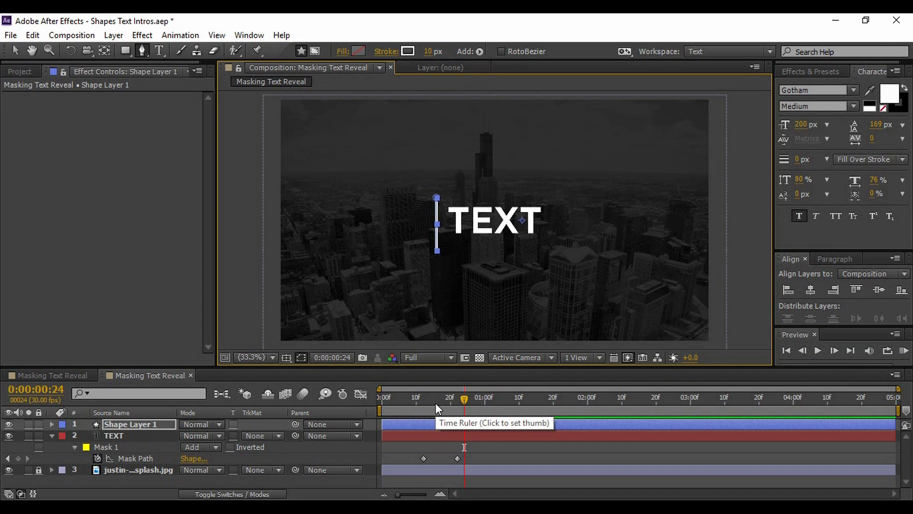
Step: Add a Position keyframe at frame 12 holding the line at 1083.0, 540.0
click(118, 425)
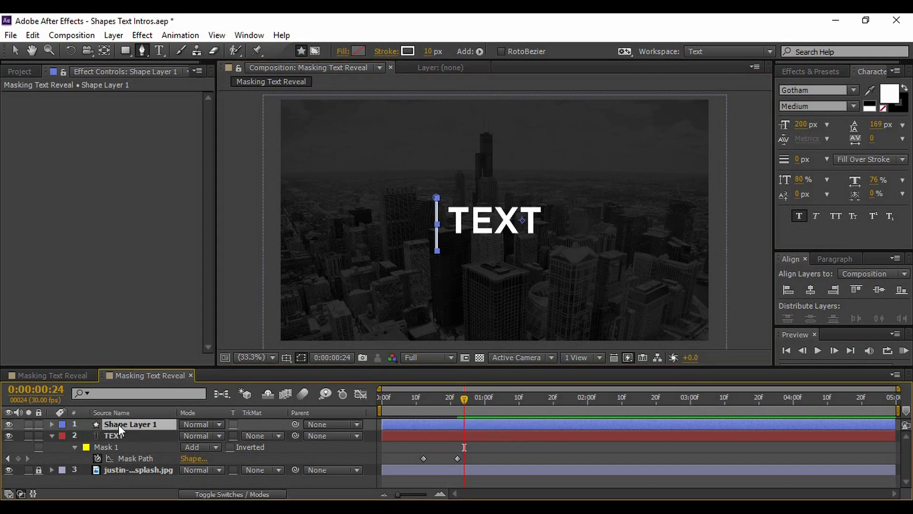
key(p)
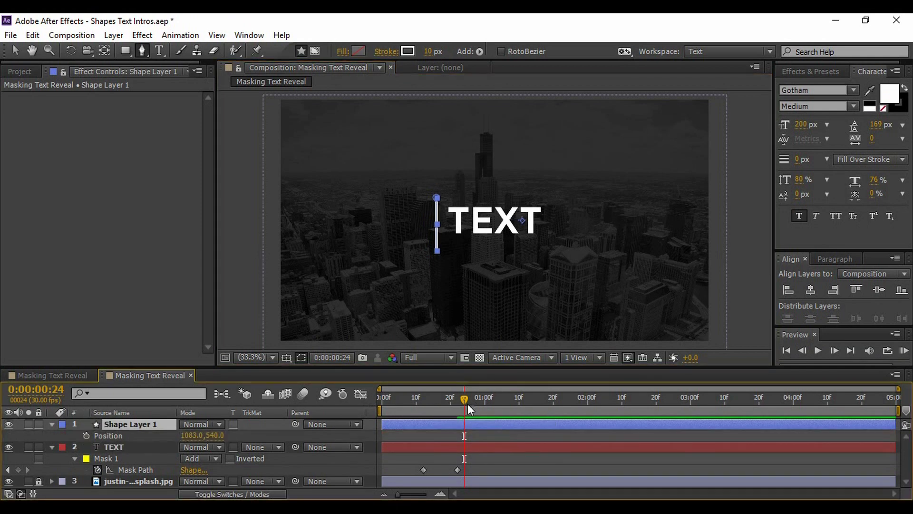
drag(464, 402, 423, 408)
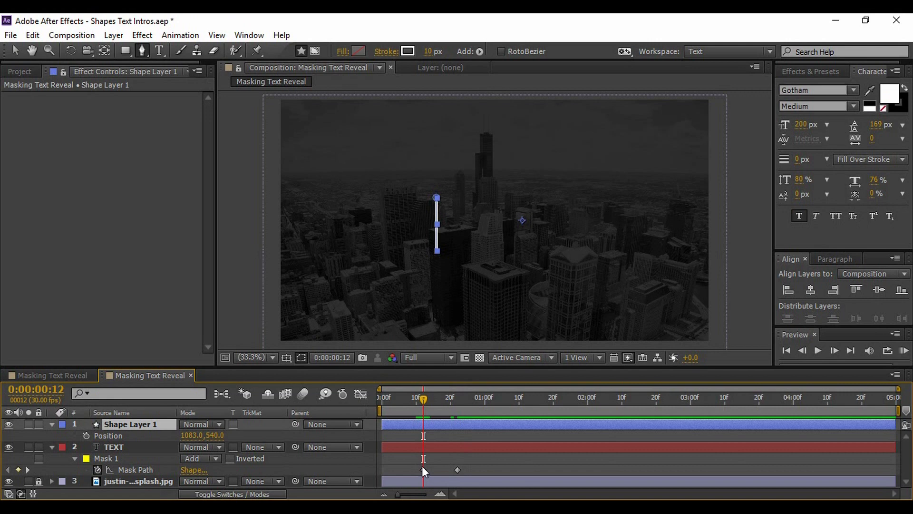
click(86, 435)
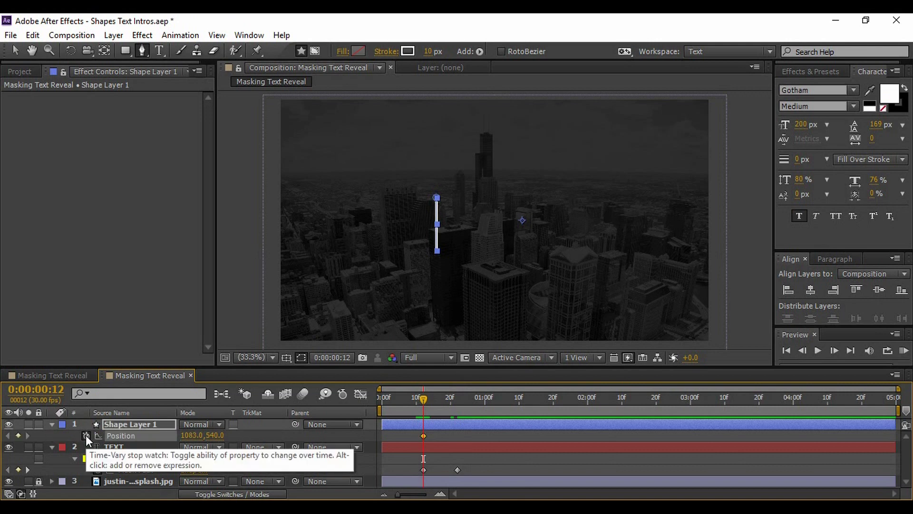
Step: At frame 22, keyframe the line's Position moved right to 1621.0, 540.0
drag(425, 399, 457, 401)
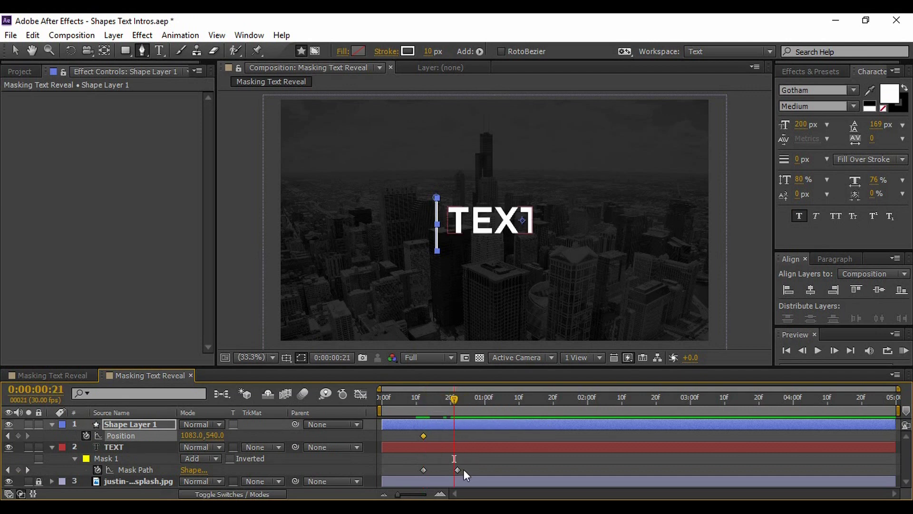
click(458, 470)
mouse_move(190, 435)
mouse_down()
mouse_move(398, 432)
mouse_move(526, 415)
mouse_up()
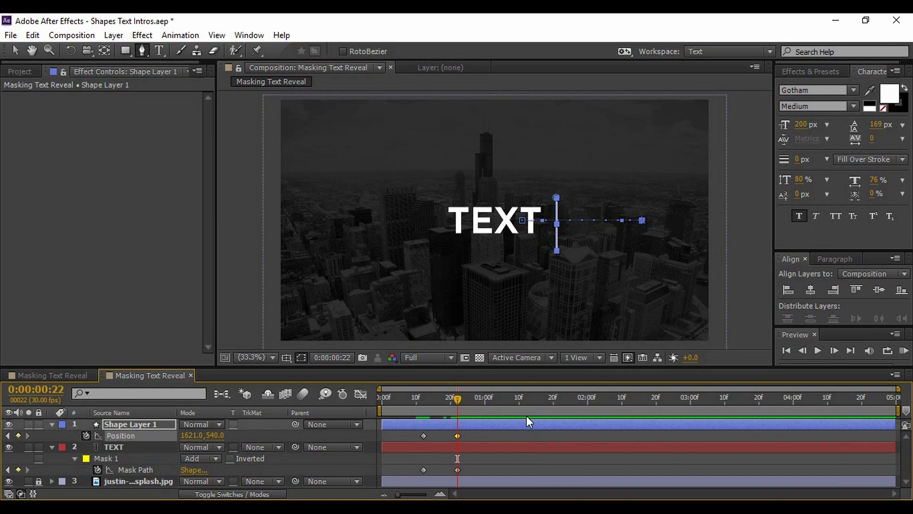
click(424, 435)
Step: Collapse the layers and preview from frame 0, stopping once TEXT appears
drag(458, 399, 340, 407)
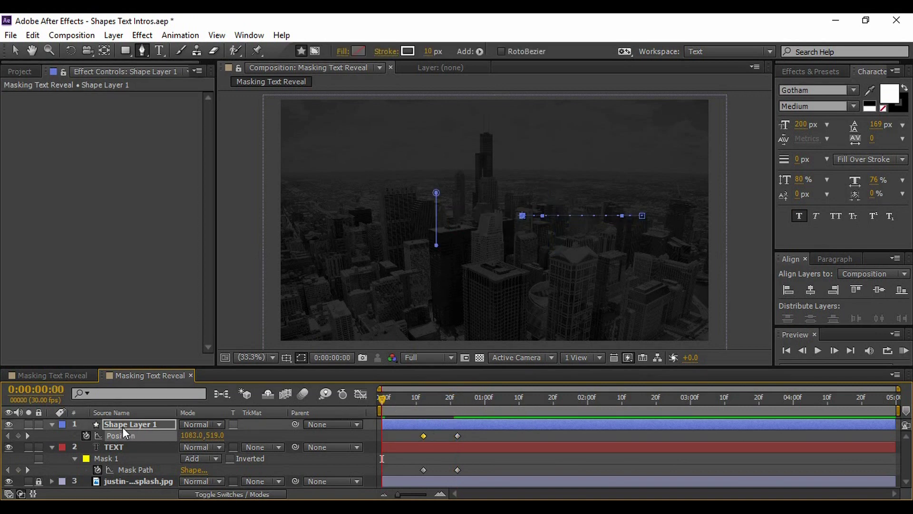
click(51, 425)
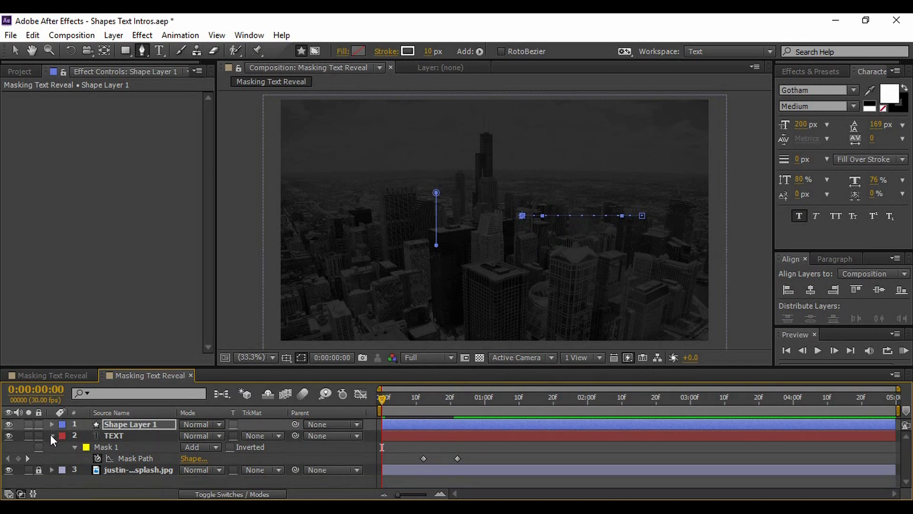
click(51, 435)
click(115, 470)
click(815, 352)
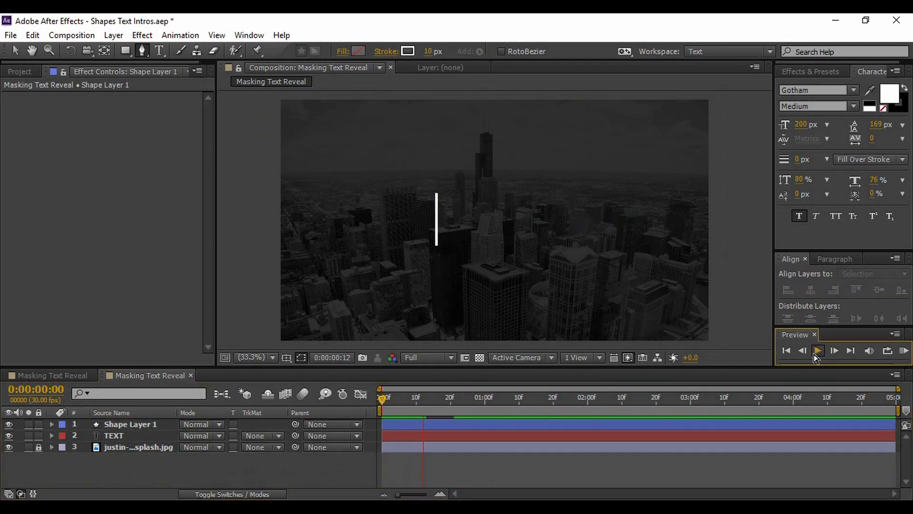
click(815, 351)
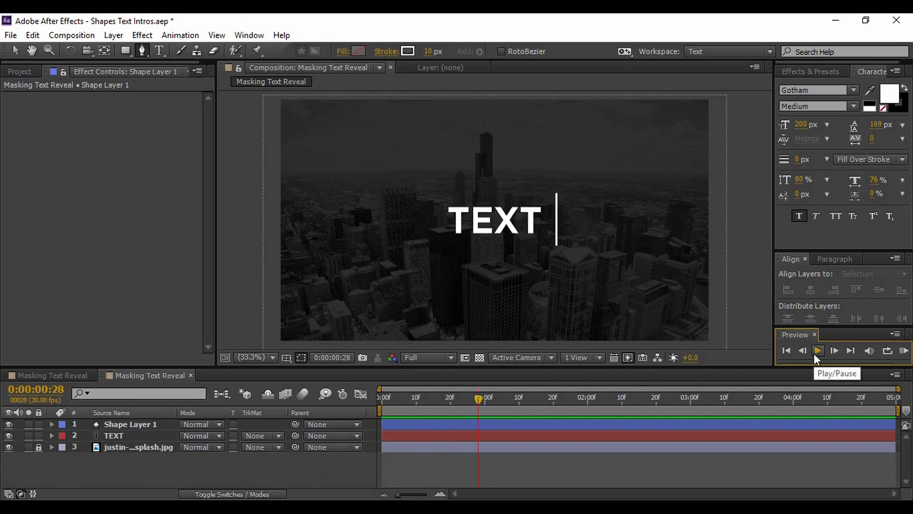
click(127, 423)
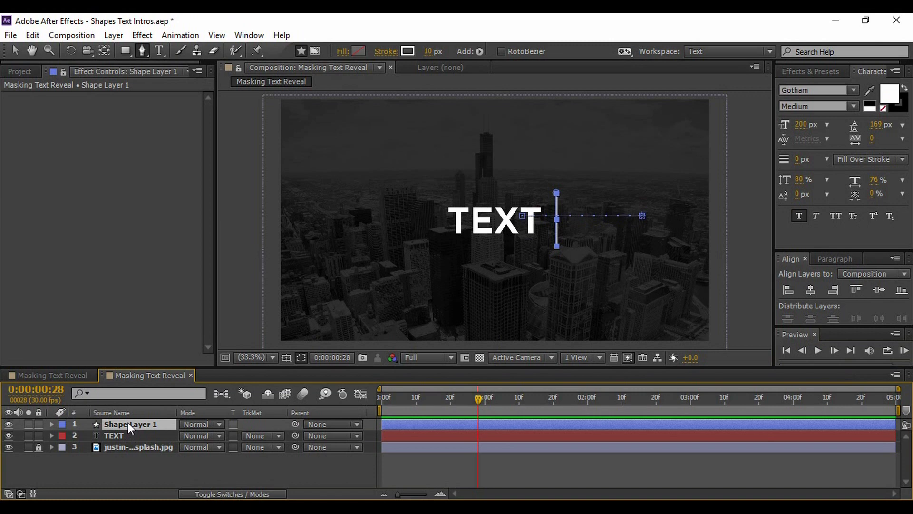
Step: Apply Easy Ease to all four Trim Paths Start and End keyframes of Shape Layer 1
key(u)
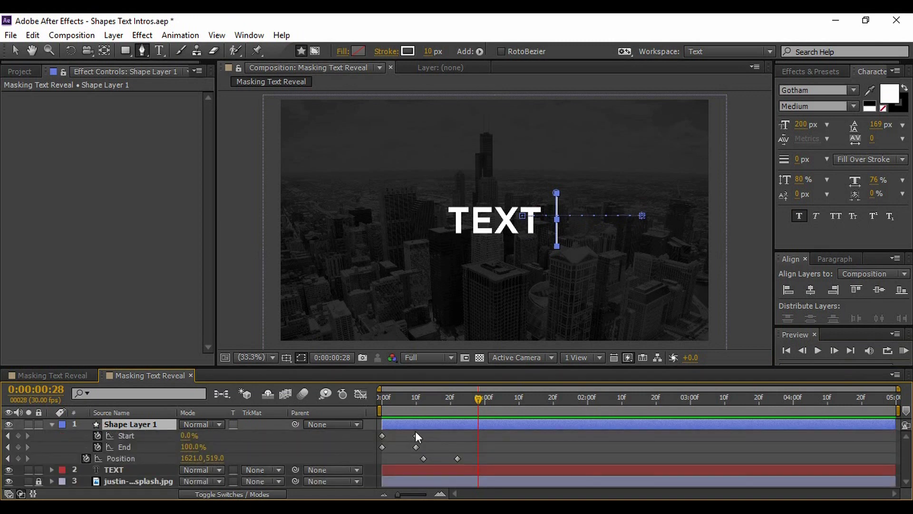
mouse_move(406, 431)
mouse_down()
mouse_move(420, 450)
mouse_move(413, 447)
mouse_up()
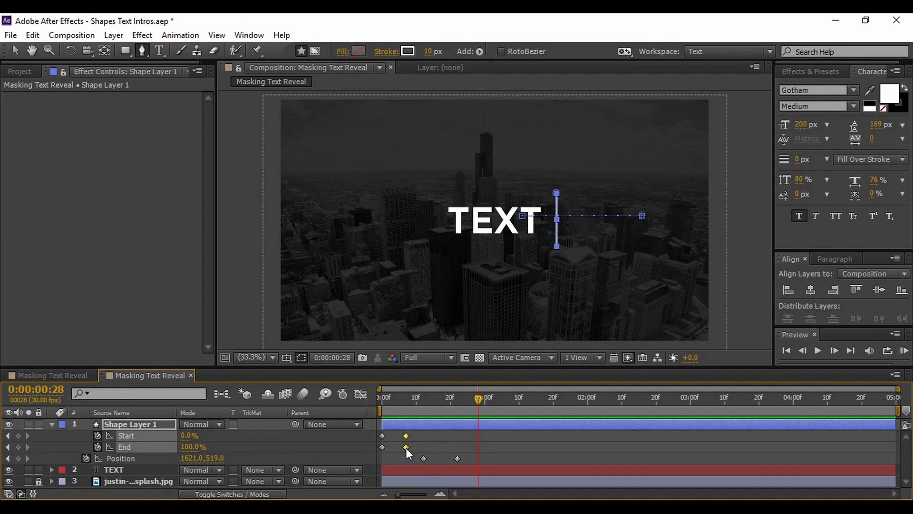
drag(379, 431, 393, 450)
click(394, 449)
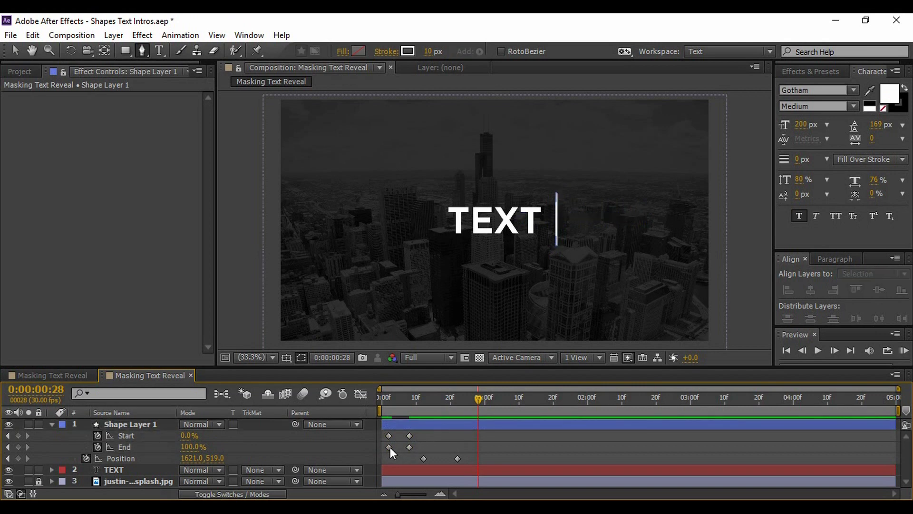
click(389, 447)
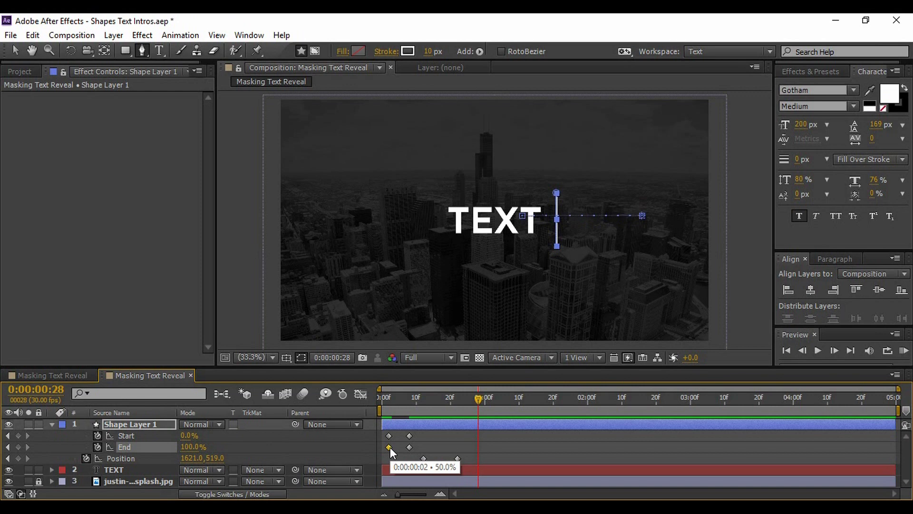
click(410, 447)
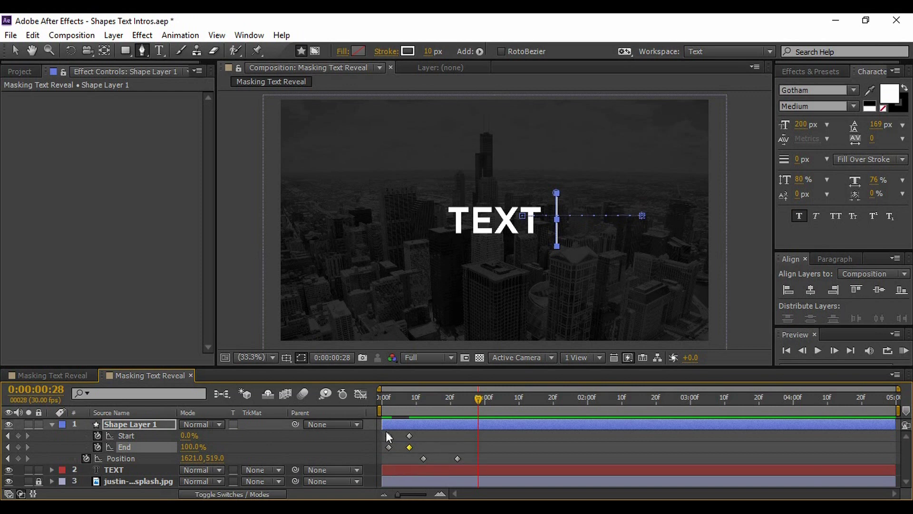
drag(385, 431, 418, 452)
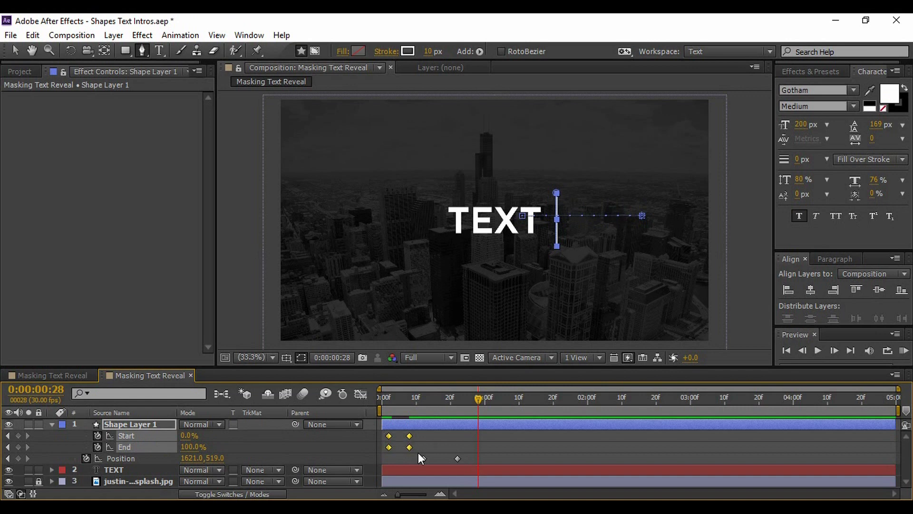
key(F9)
Step: Apply Easy Ease to both Position keyframes and collapse Shape Layer 1
drag(469, 458, 414, 463)
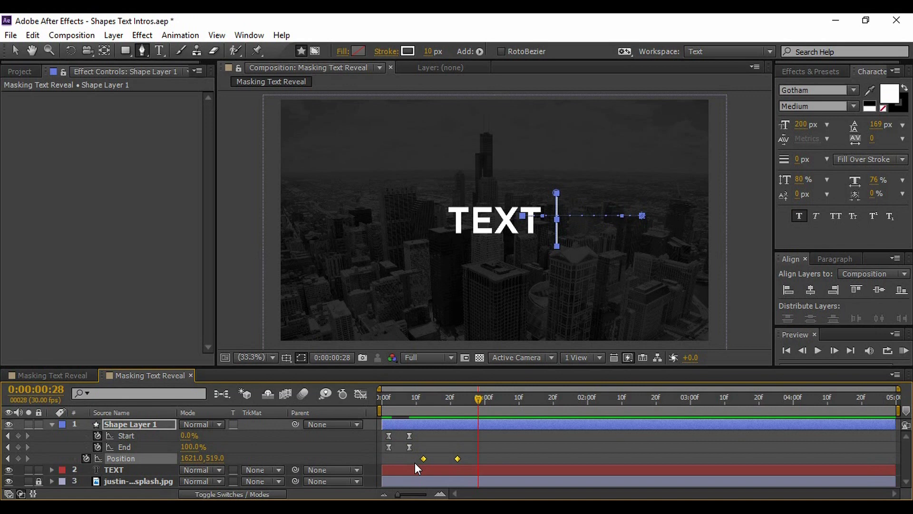
key(F9)
click(51, 424)
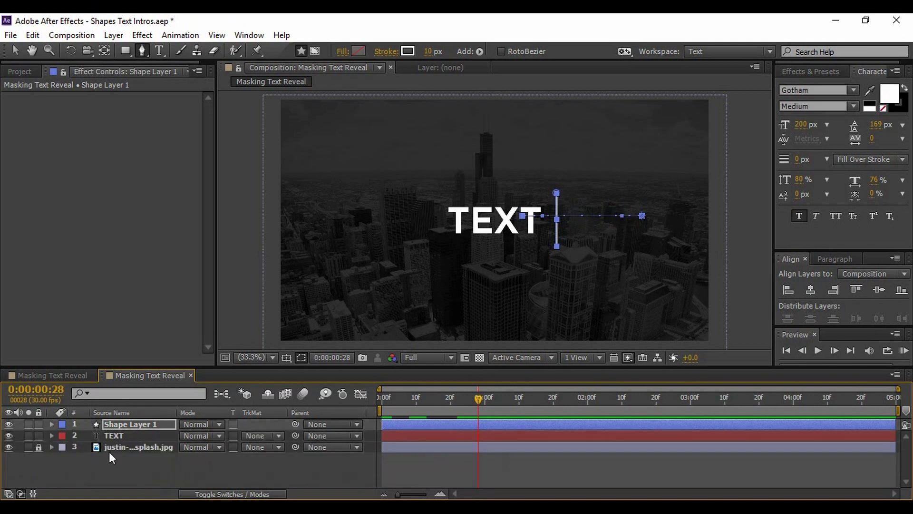
Step: Apply Easy Ease to both Mask Path keyframes on the TEXT layer
click(115, 435)
key(m)
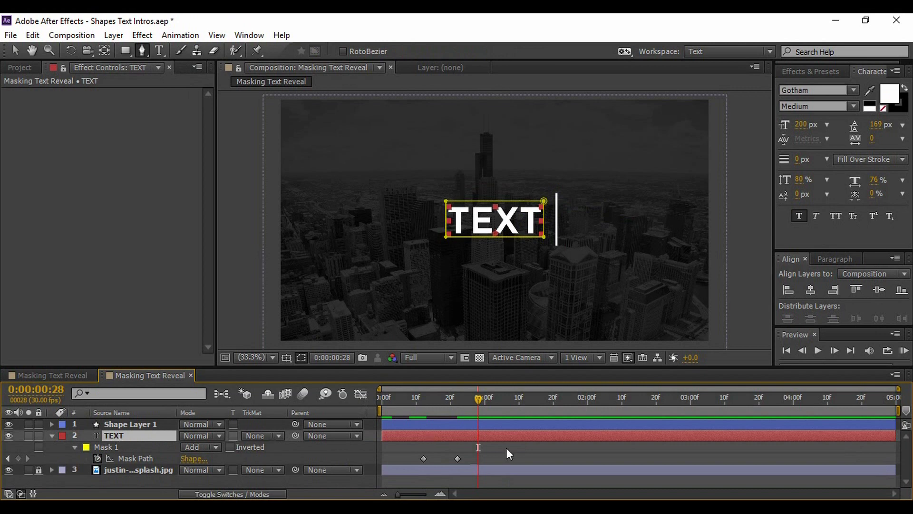
drag(469, 455, 410, 466)
key(F9)
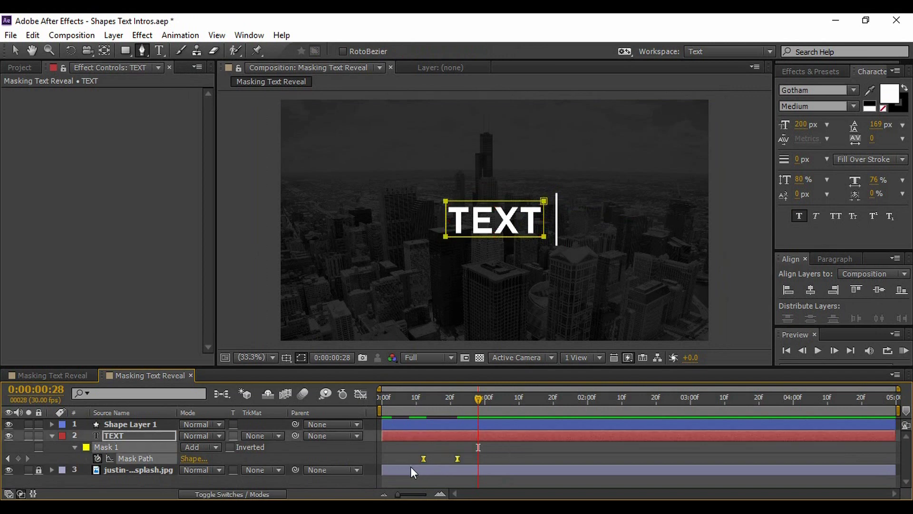
click(51, 435)
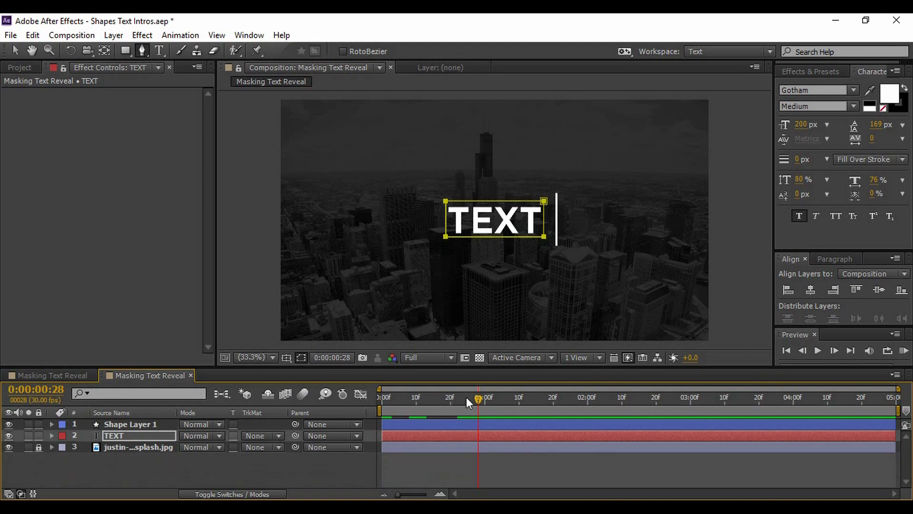
Step: Return to frame 0 and preview the eased TEXT reveal
drag(466, 397, 380, 397)
click(286, 470)
click(816, 350)
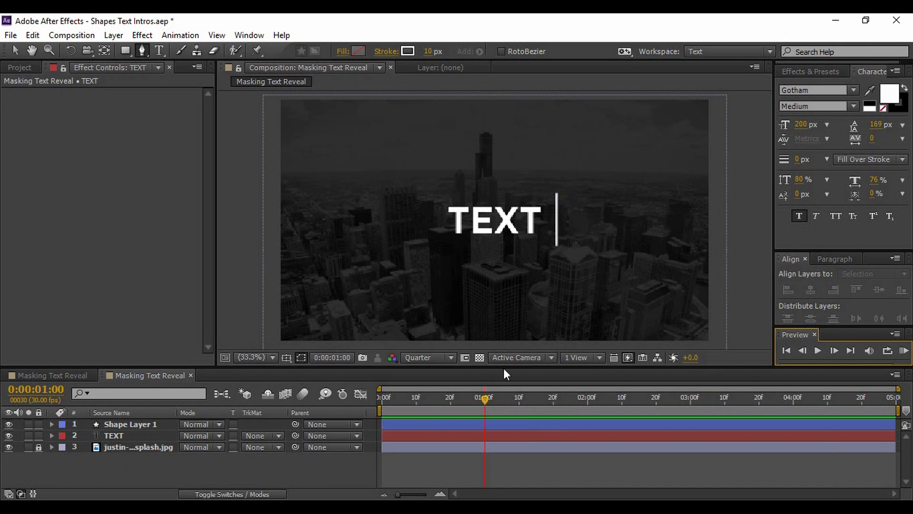
click(149, 424)
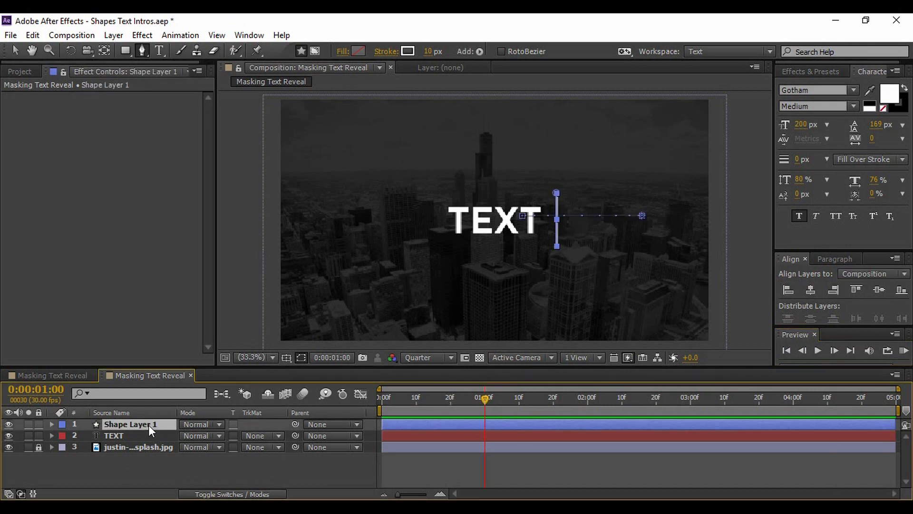
Step: Add a Position keyframe at 0:00:01:10 to hold the white line in place
key(u)
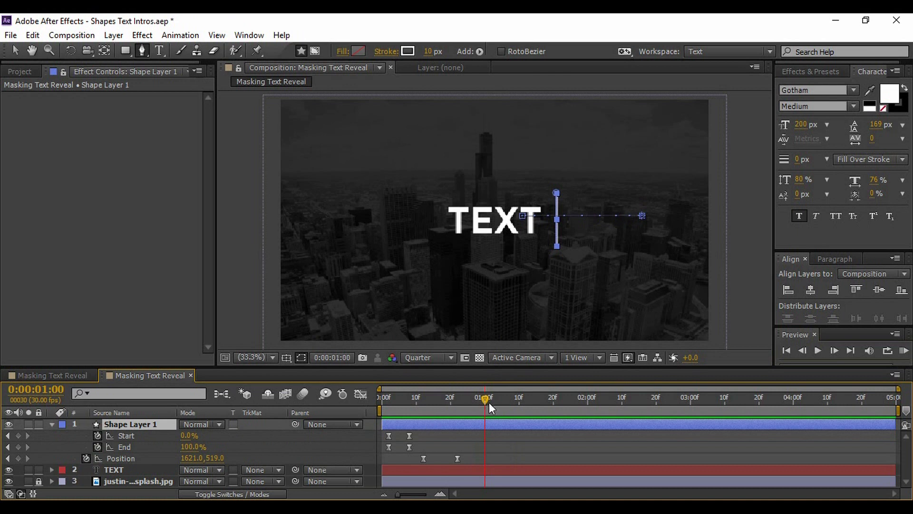
mouse_move(479, 400)
mouse_down()
mouse_move(457, 403)
mouse_move(482, 402)
mouse_up()
drag(515, 410, 517, 409)
shift+click(72, 472)
click(19, 459)
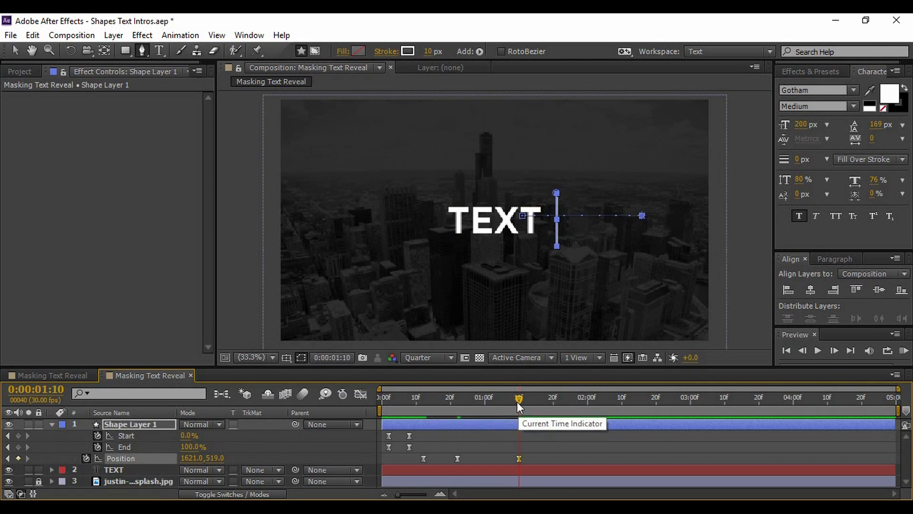
Step: At 0:00:01:15, drag the line's Position left past TEXT to 1071.0, 519.0
drag(518, 401, 536, 403)
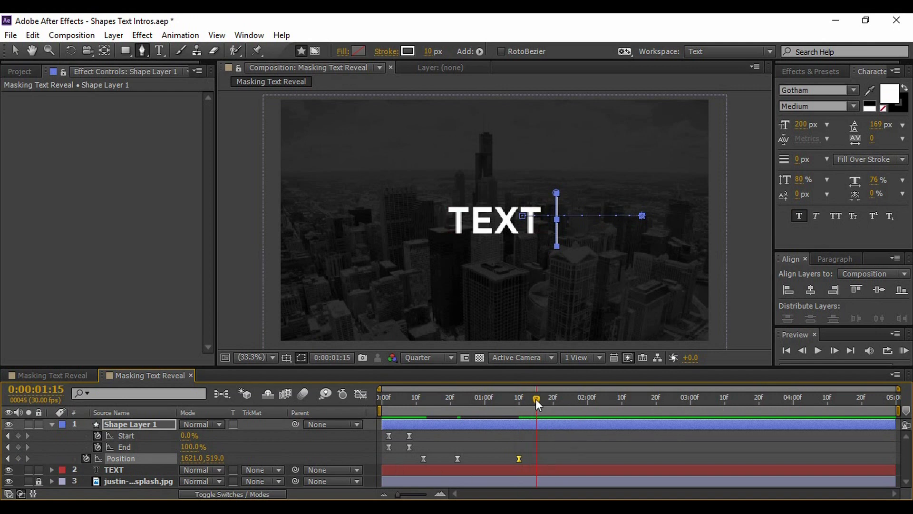
drag(398, 495, 421, 497)
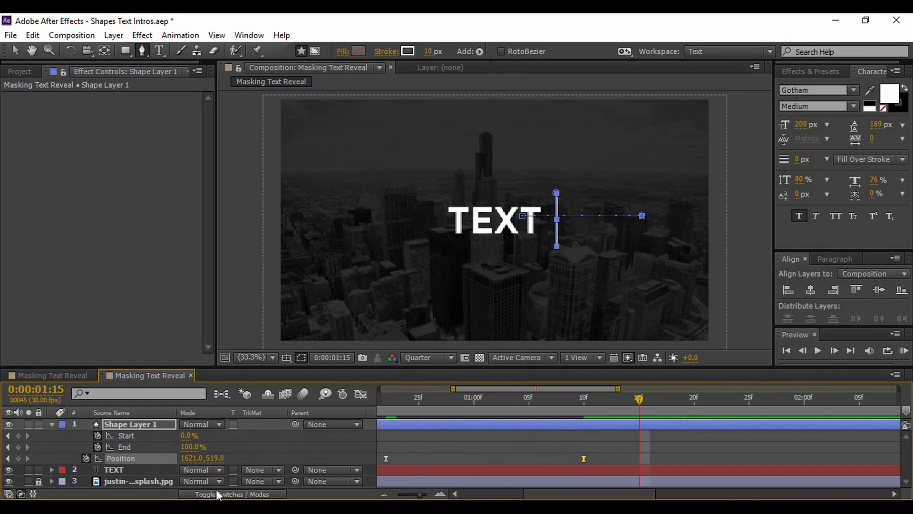
drag(190, 458, 61, 459)
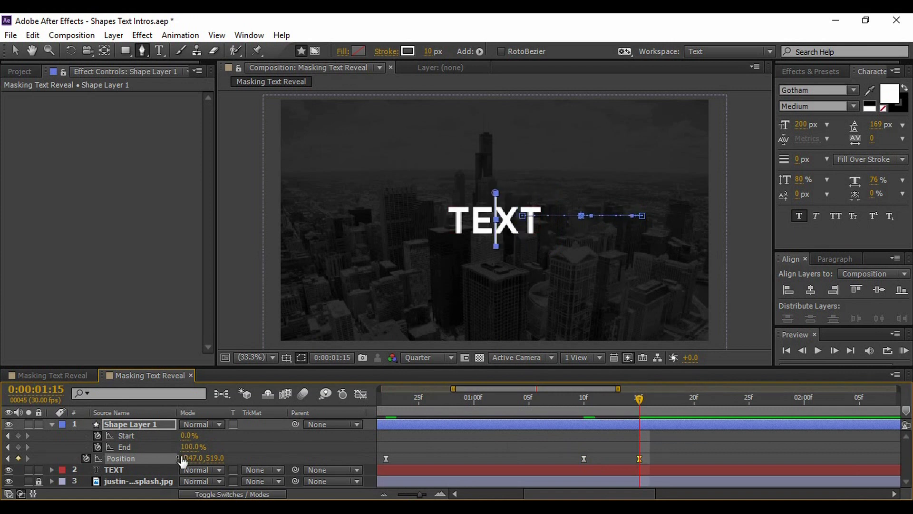
drag(195, 458, 4, 446)
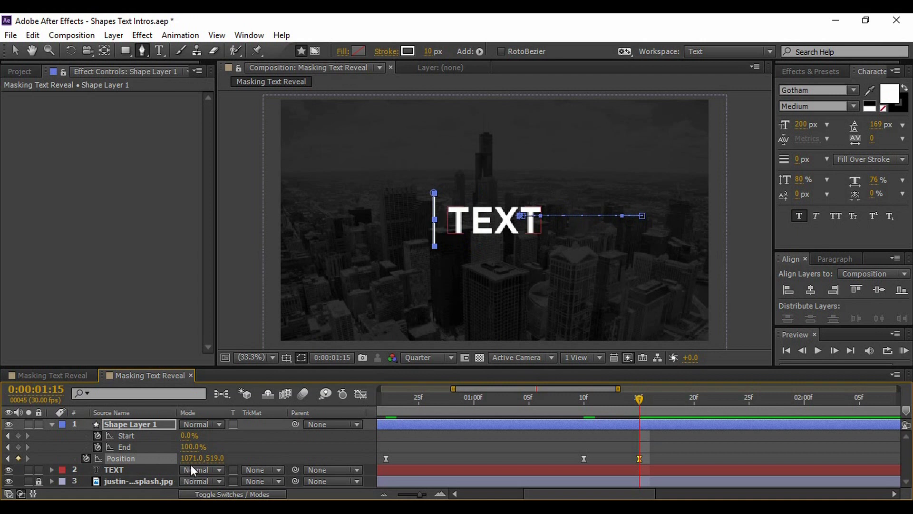
click(53, 422)
click(136, 435)
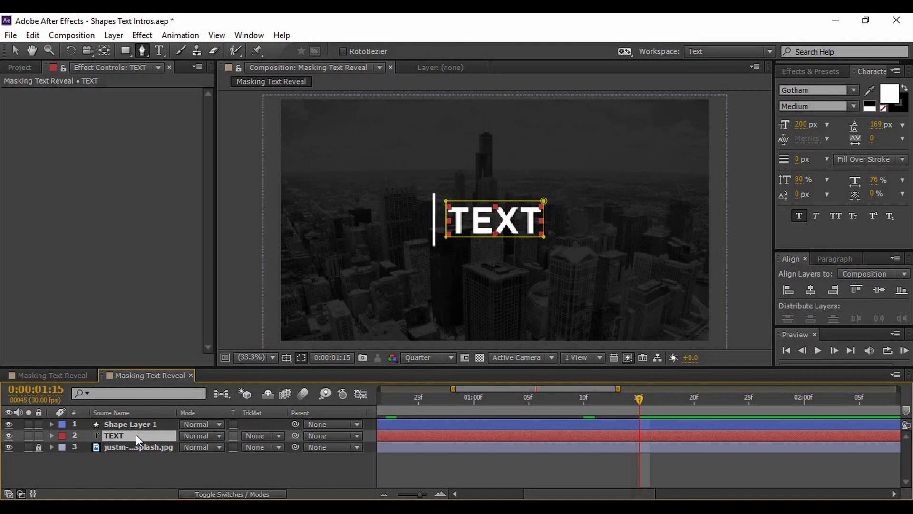
Step: Keyframe the TEXT mask at 1:10 and 1:15, nudging it left past the line to hide TEXT
key(m)
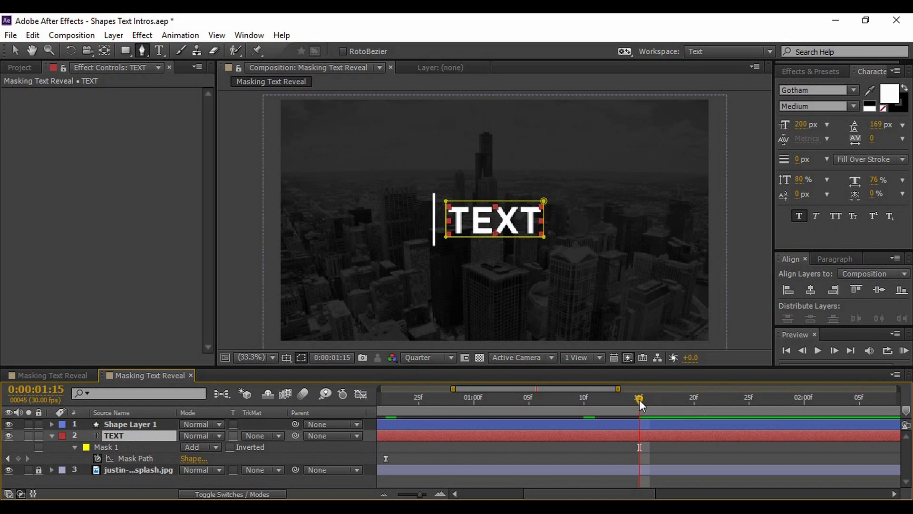
drag(639, 398, 586, 405)
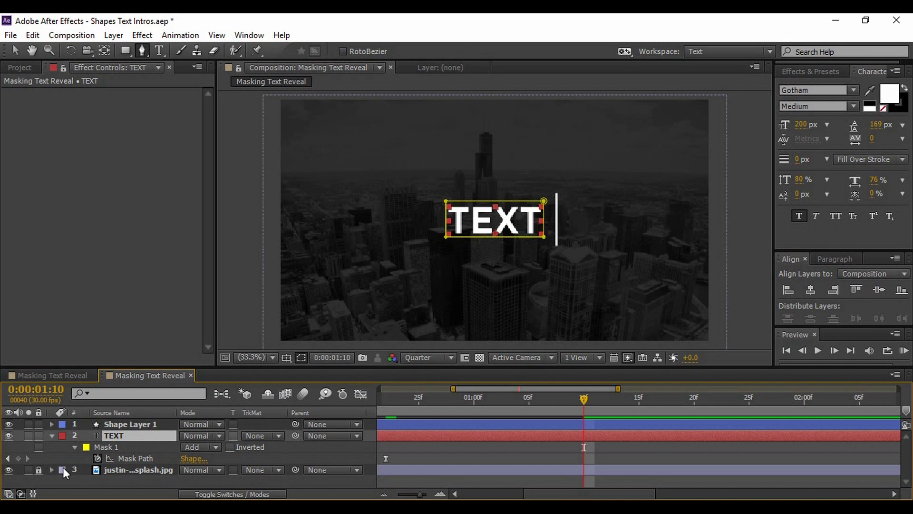
click(19, 457)
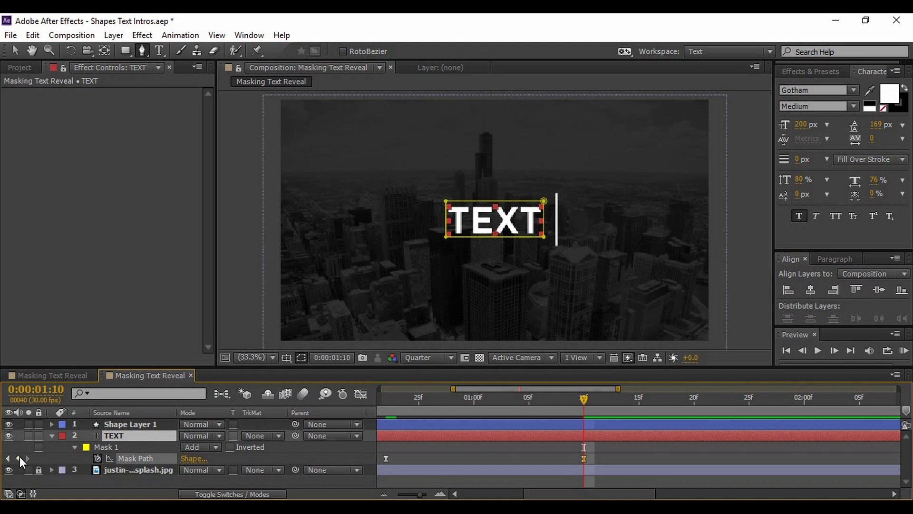
drag(586, 392, 640, 404)
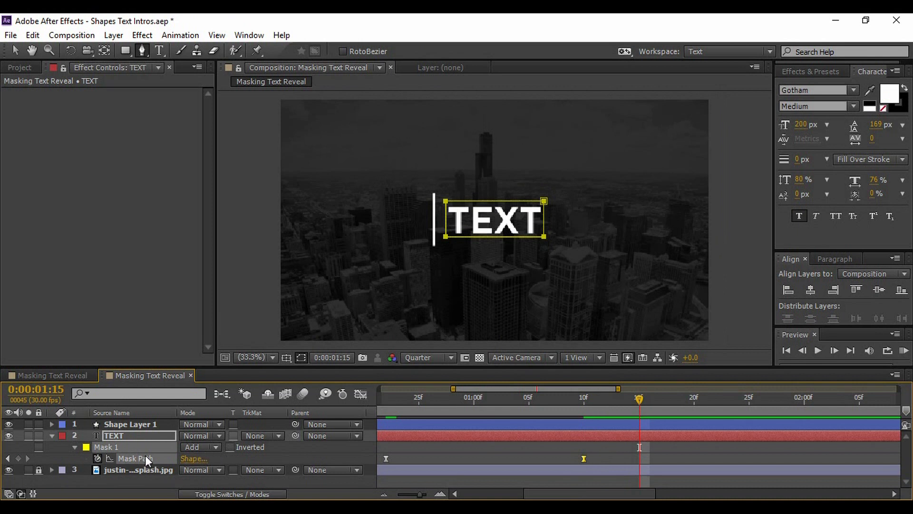
key(shift+Left)
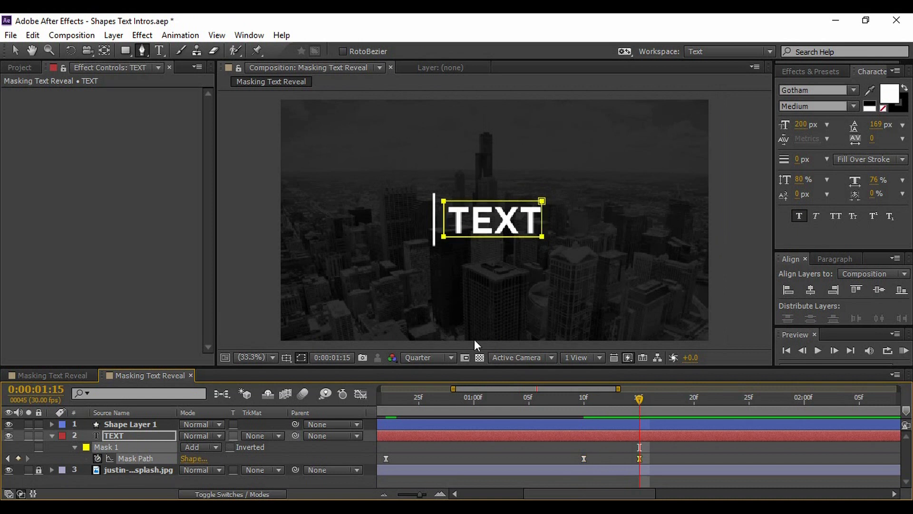
key(shift+Left)
key(shift+Left)
key(shift+Left)
key(shift+Left)
key(shift+Left)
key(shift+Left)
key(shift+Left)
key(shift+Left)
key(shift+Left)
key(shift+Left)
key(shift+Left)
key(shift+Left)
key(shift+Left)
key(shift+Left)
key(shift+Left)
key(shift+Left)
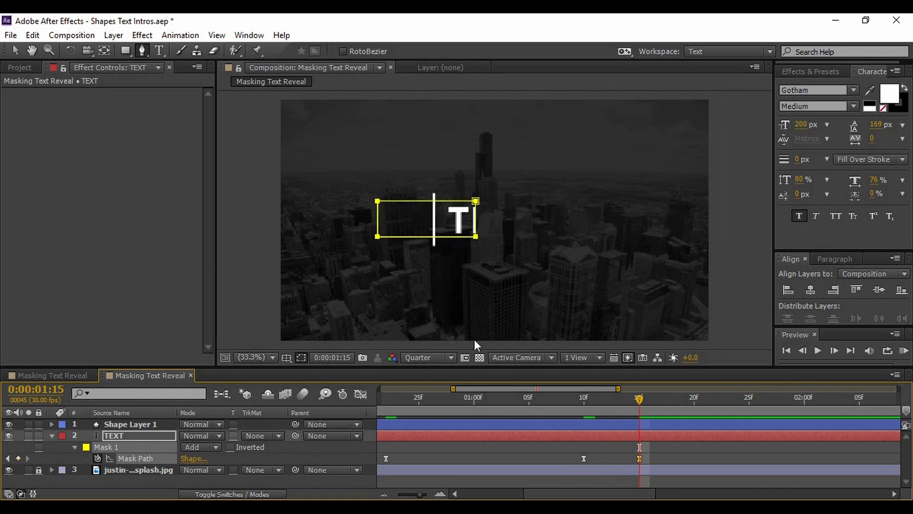
key(shift+Left)
key(shift+Left)
key(shift+Left)
key(shift+Left)
key(shift+Left)
key(shift+Left)
key(shift+Left)
key(shift+Left)
key(shift+Left)
key(shift+Left)
key(shift+Left)
key(shift+Left)
key(shift+Left)
key(shift+Left)
key(shift+Left)
key(shift+Left)
key(shift+Left)
key(shift+Left)
key(shift+Left)
key(shift+Left)
key(shift+Left)
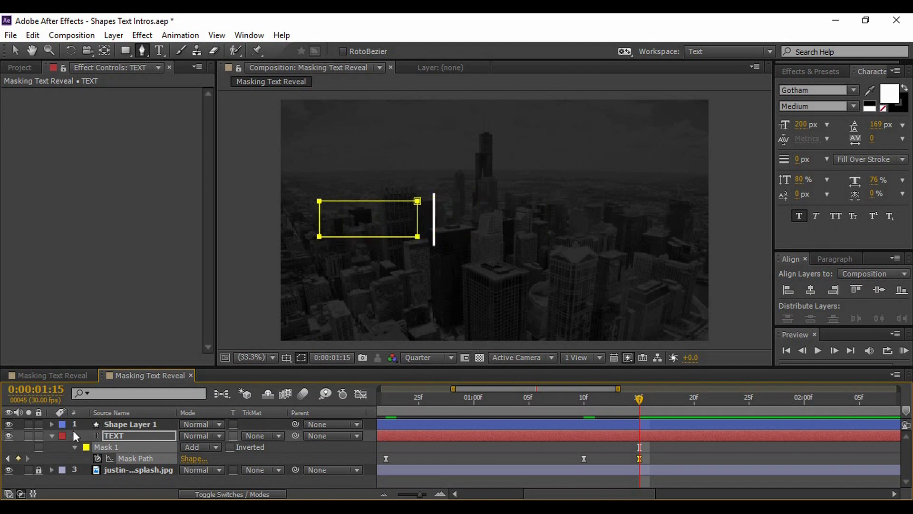
click(53, 435)
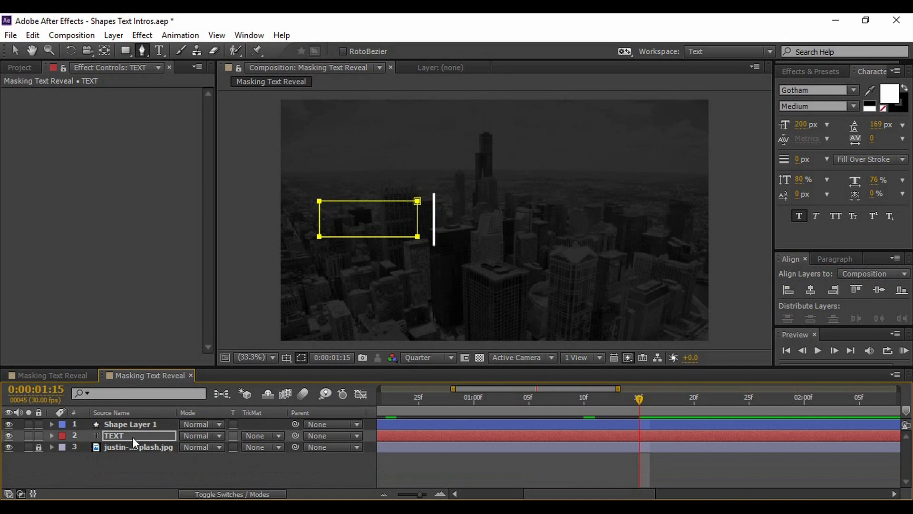
Step: Create a new text layer reading INTRO
click(164, 477)
key(ctrl+t)
click(511, 285)
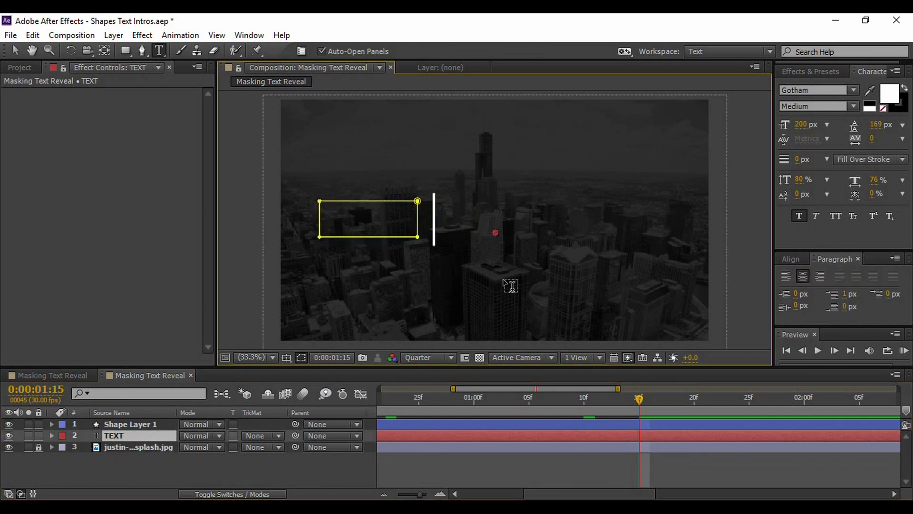
click(205, 459)
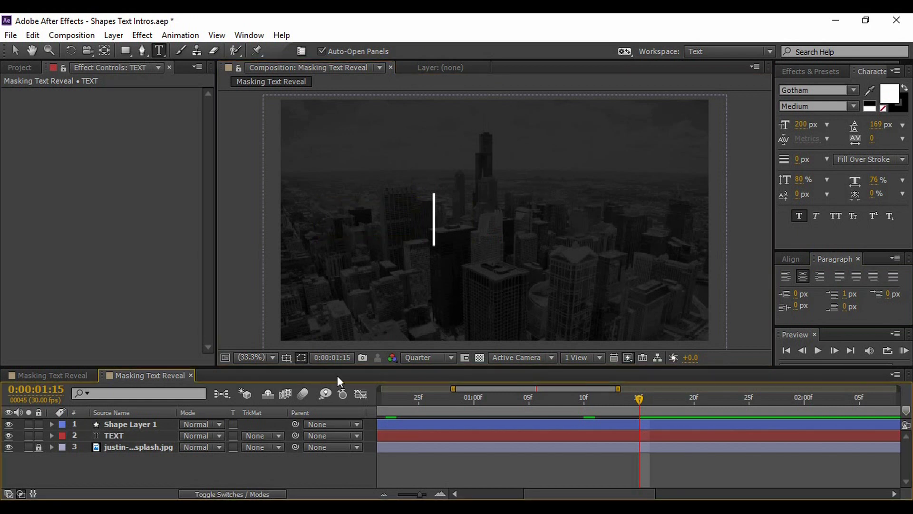
right_click(266, 467)
mouse_move(328, 330)
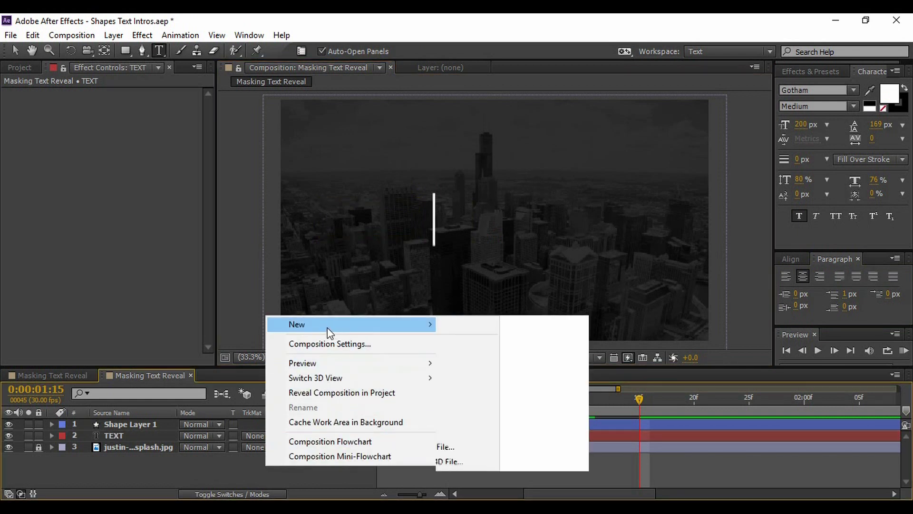
click(498, 347)
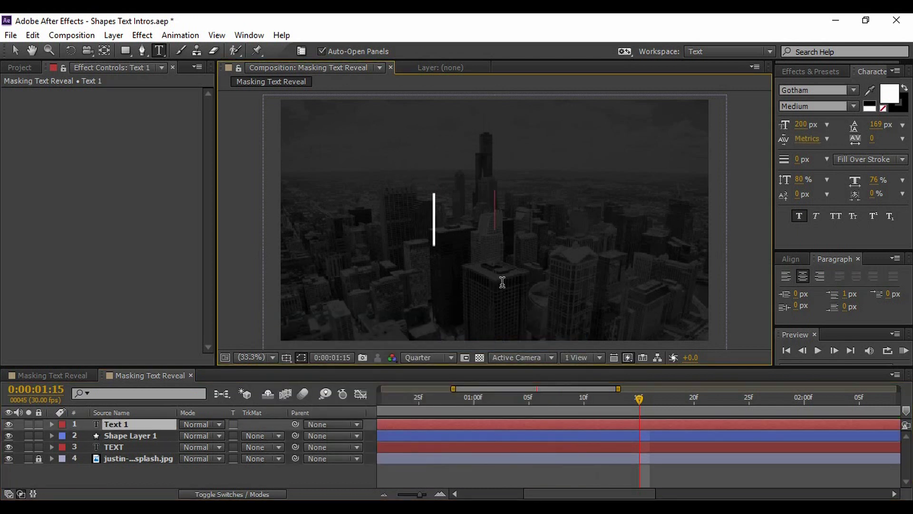
text(INTRO)
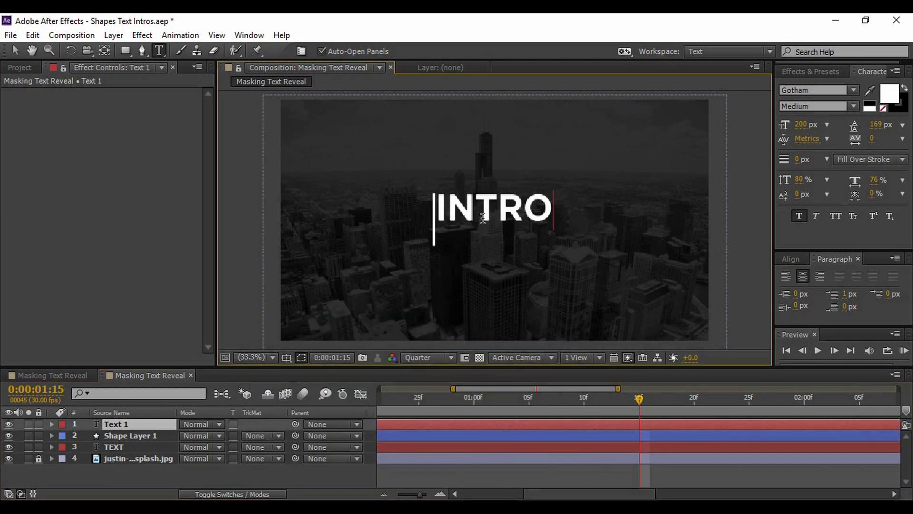
click(128, 424)
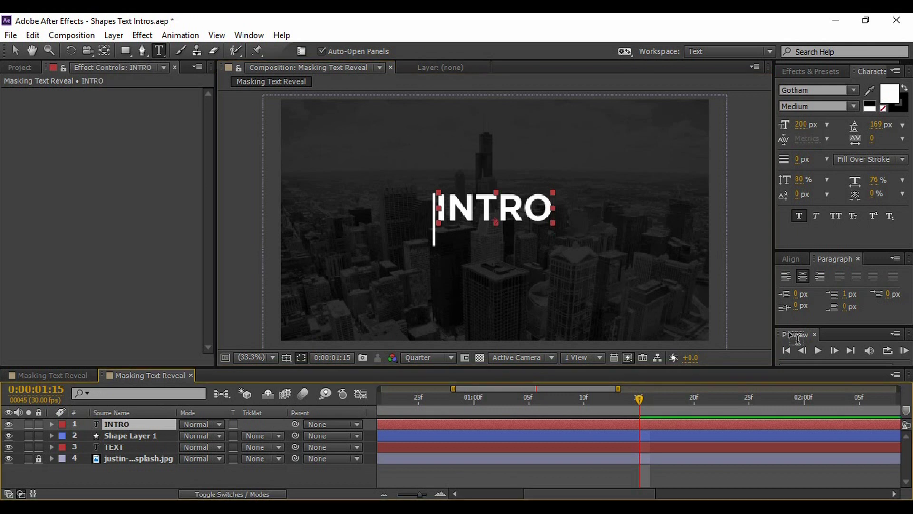
Step: Centre the INTRO layer vertically in the composition
click(792, 258)
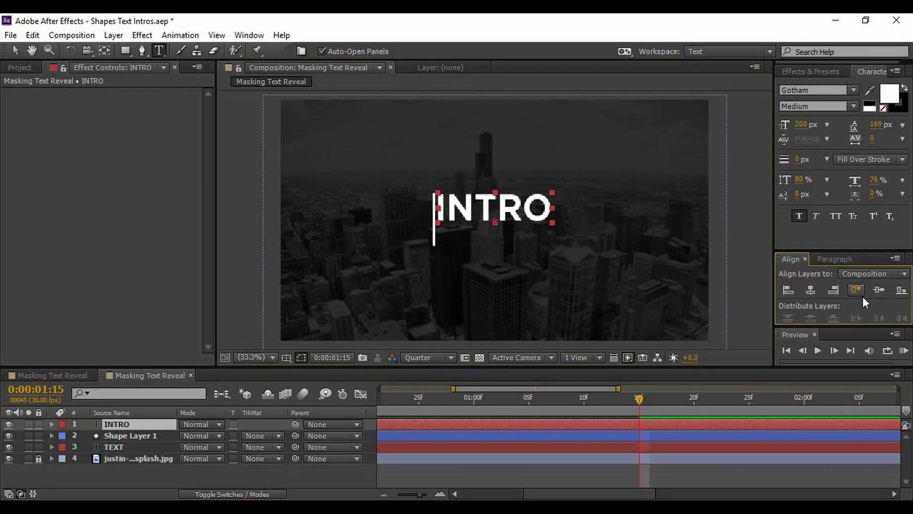
click(883, 293)
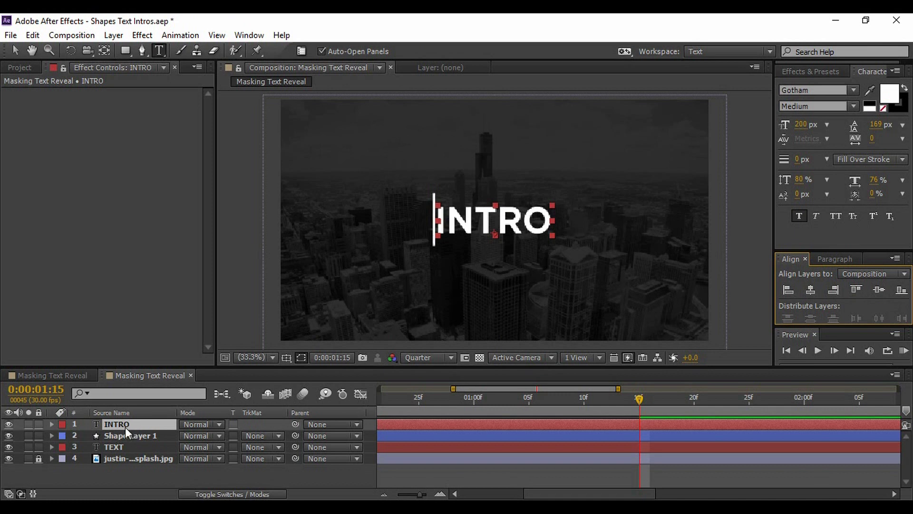
click(126, 49)
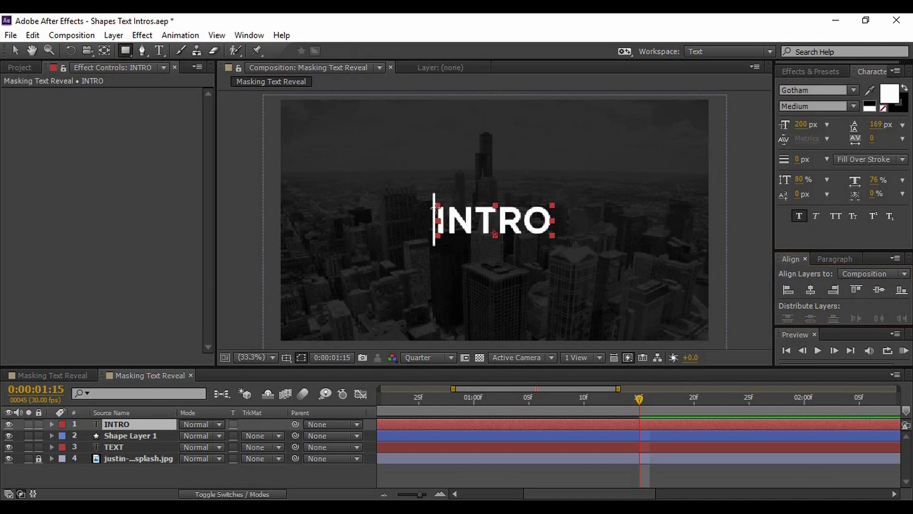
Step: Draw a rectangle mask around the INTRO text
mouse_move(438, 203)
mouse_down()
mouse_move(467, 230)
mouse_move(508, 243)
mouse_move(554, 236)
mouse_up()
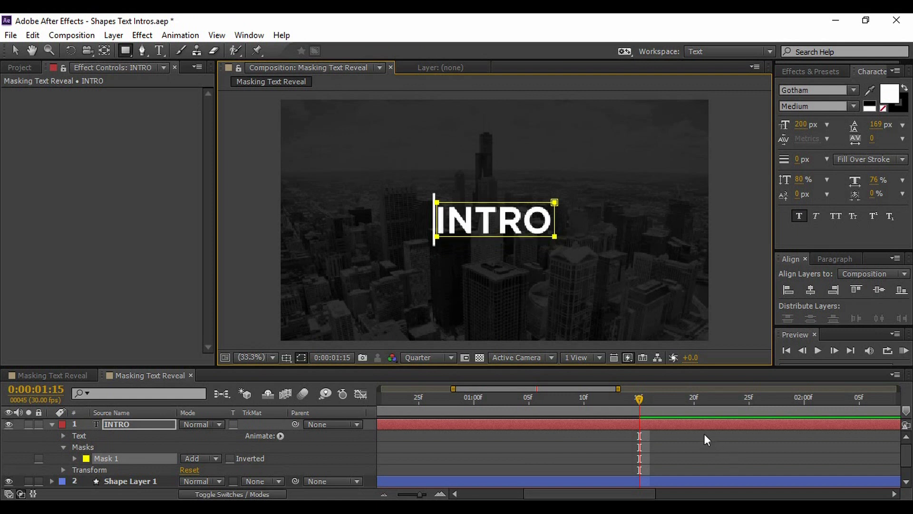
drag(637, 398, 583, 412)
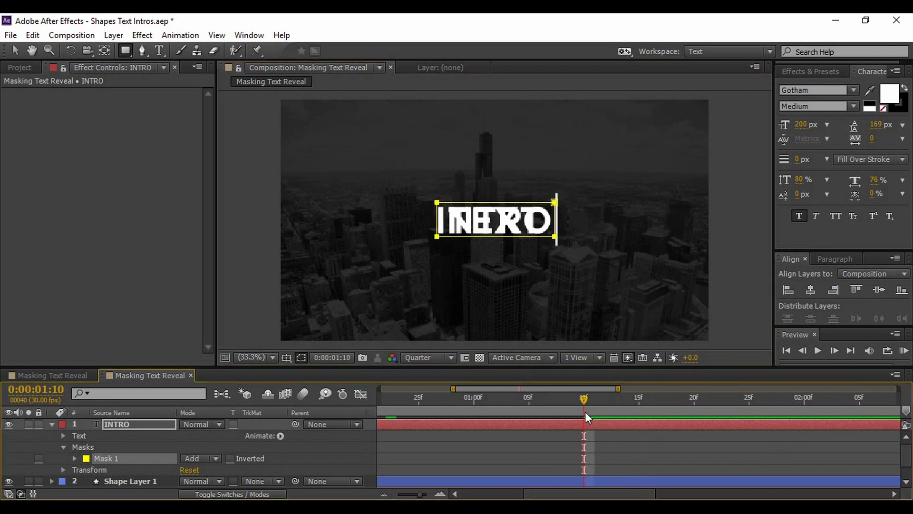
drag(583, 402, 637, 410)
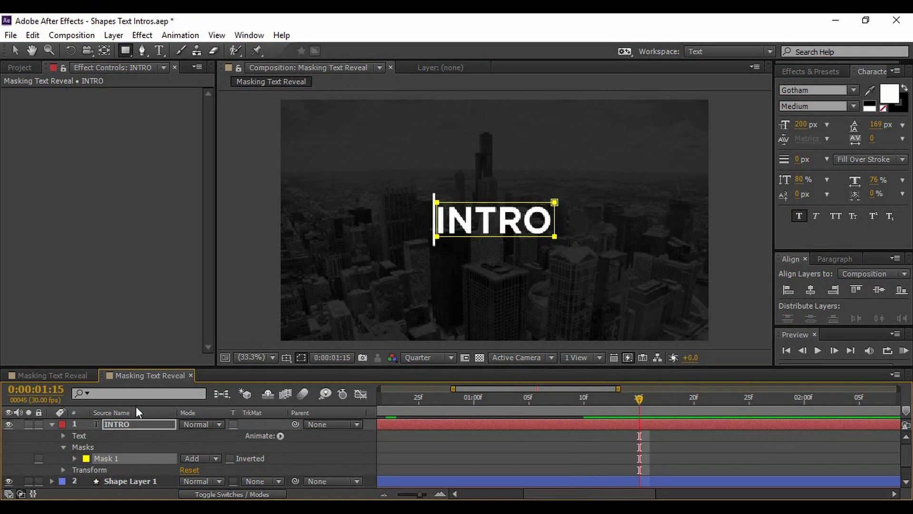
click(136, 421)
key(m)
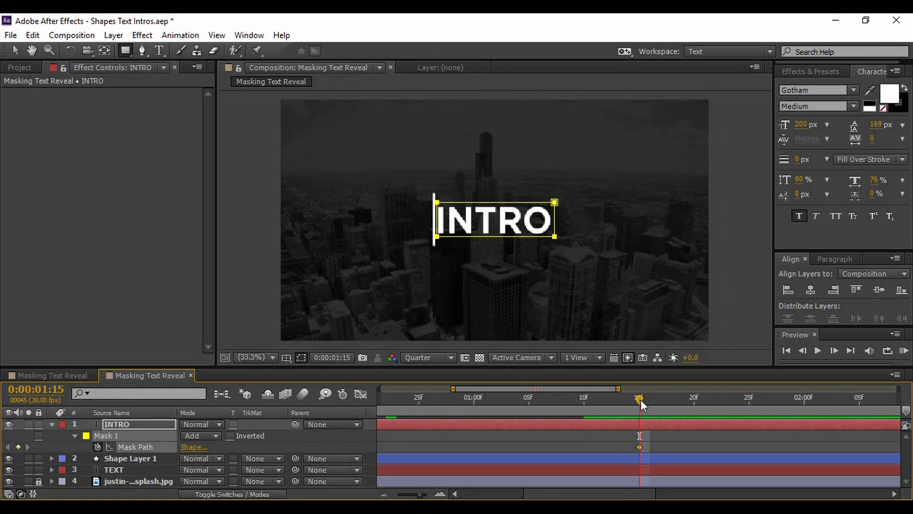
Step: Keyframe the INTRO mask at 1:10, shifted right past the line so INTRO emerges by 1:15
drag(640, 399, 584, 408)
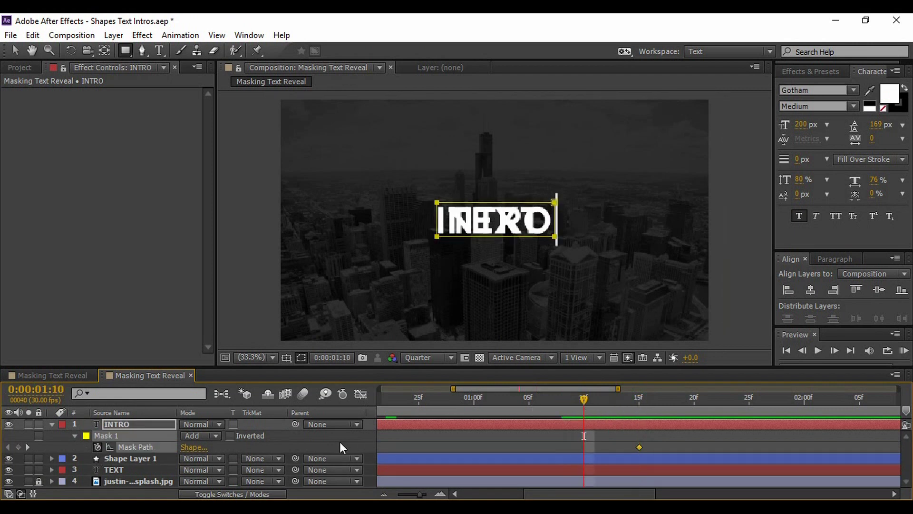
key(shift+Right)
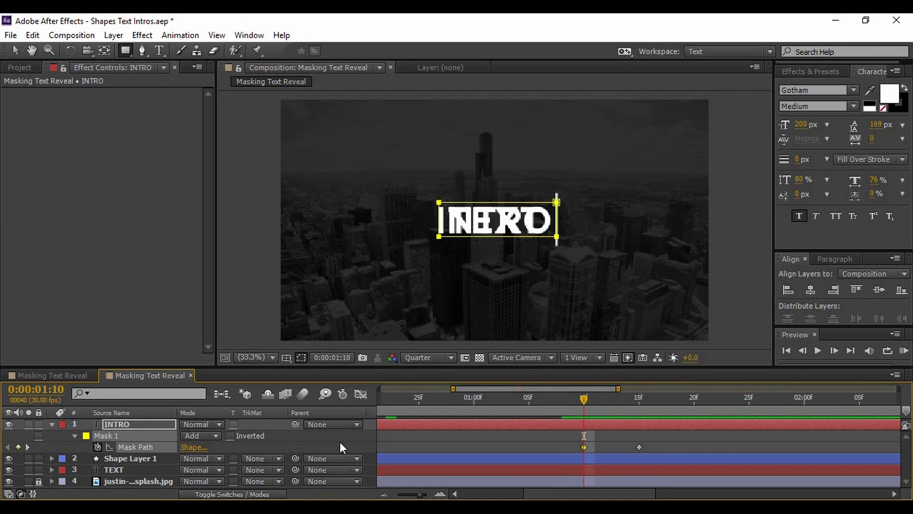
key(shift+Right)
key(shift+Right)
key(shift+Right)
key(shift+Right)
key(shift+Right)
key(shift+Right)
key(shift+Right)
key(shift+Right)
key(shift+Right)
key(shift+Right)
key(shift+Right)
key(shift+Right)
key(shift+Right)
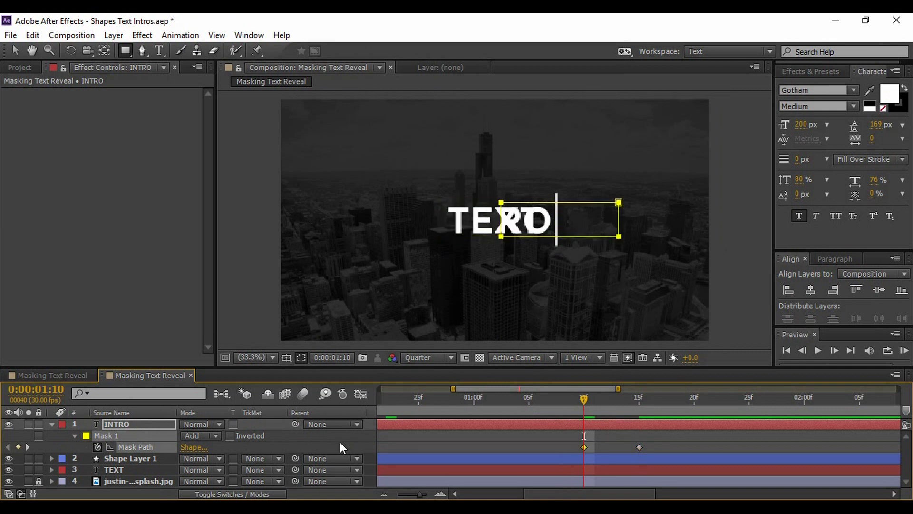
key(shift+Right)
key(shift+Right)
key(shift+Right)
key(shift+Right)
key(shift+Right)
key(shift+Right)
key(shift+Right)
key(shift+Right)
key(shift+Right)
key(shift+Right)
key(shift+Right)
key(shift+Right)
key(shift+Right)
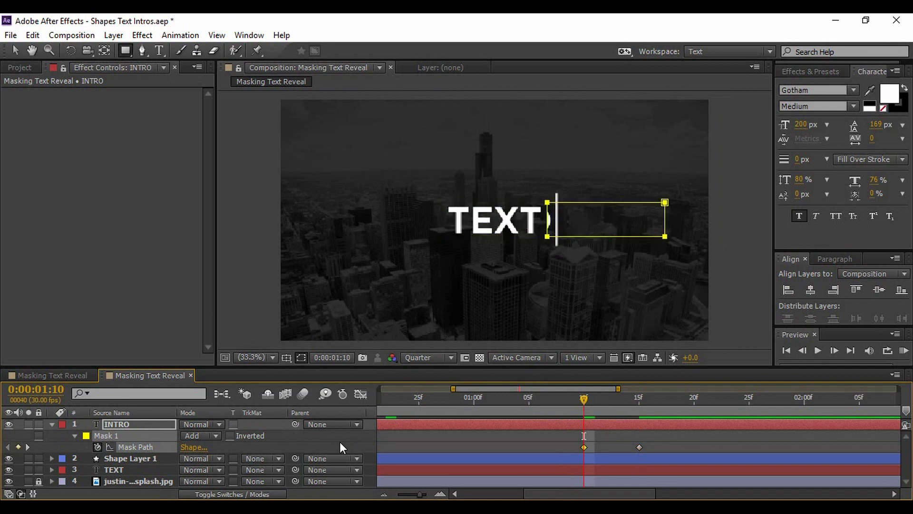
key(shift+Right)
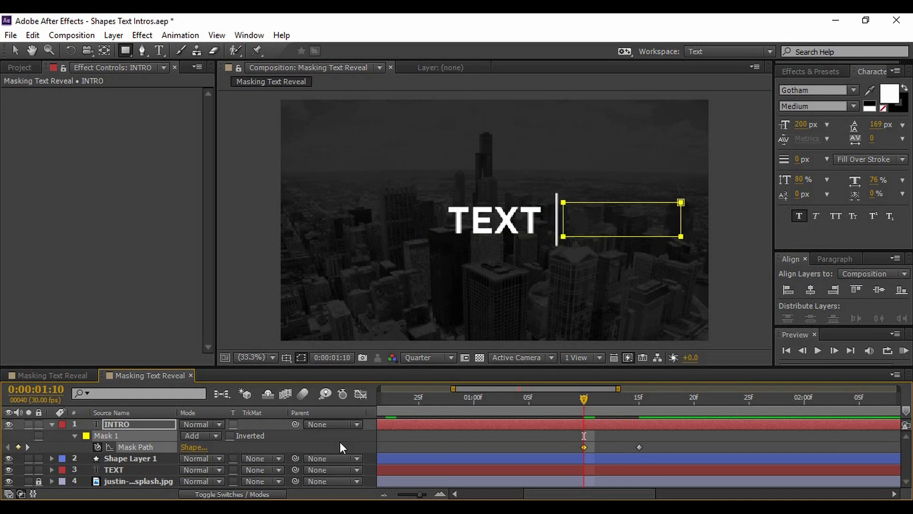
click(152, 422)
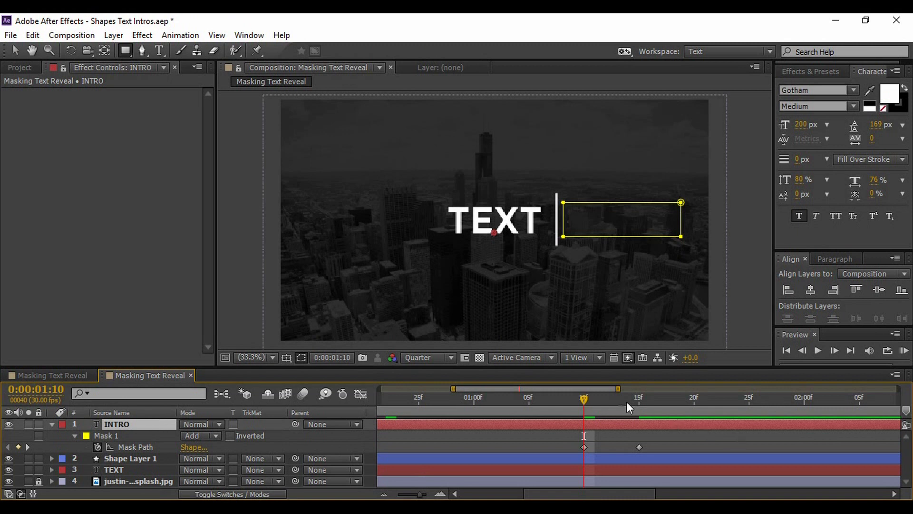
drag(583, 397, 635, 402)
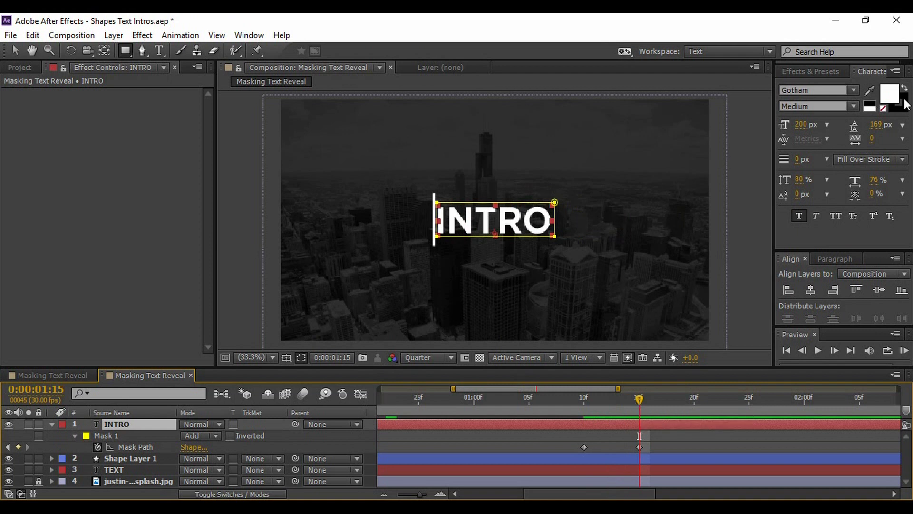
Step: Apply a Tint mapping white to red DD3636 on INTRO, and Easy Ease its mask keyframes
click(811, 75)
drag(707, 212, 164, 423)
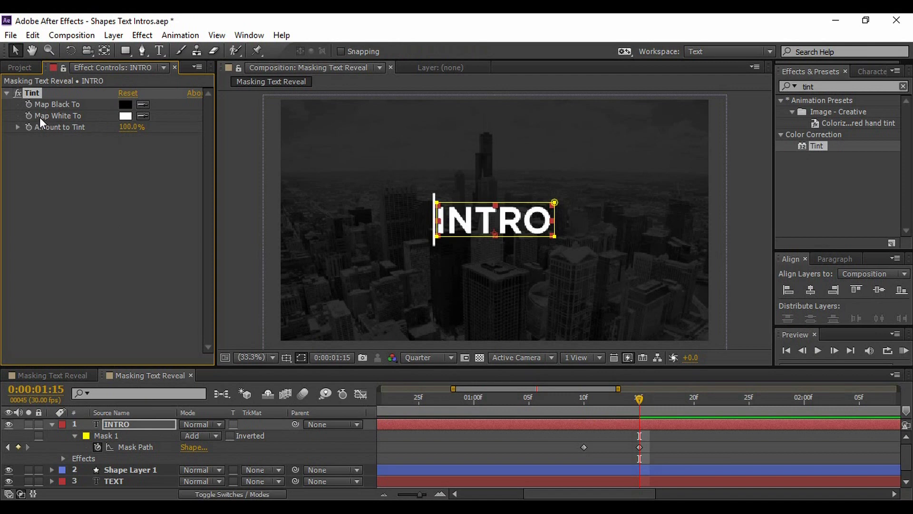
click(125, 115)
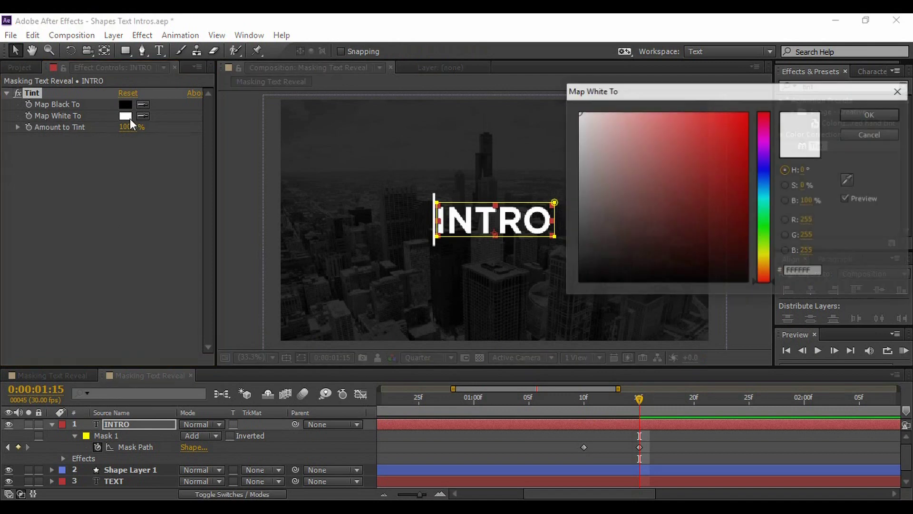
drag(693, 135, 706, 135)
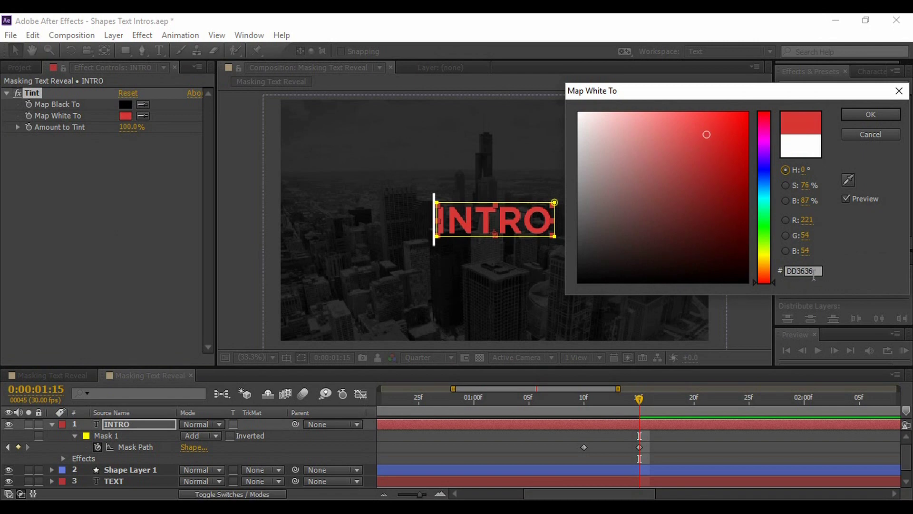
click(878, 113)
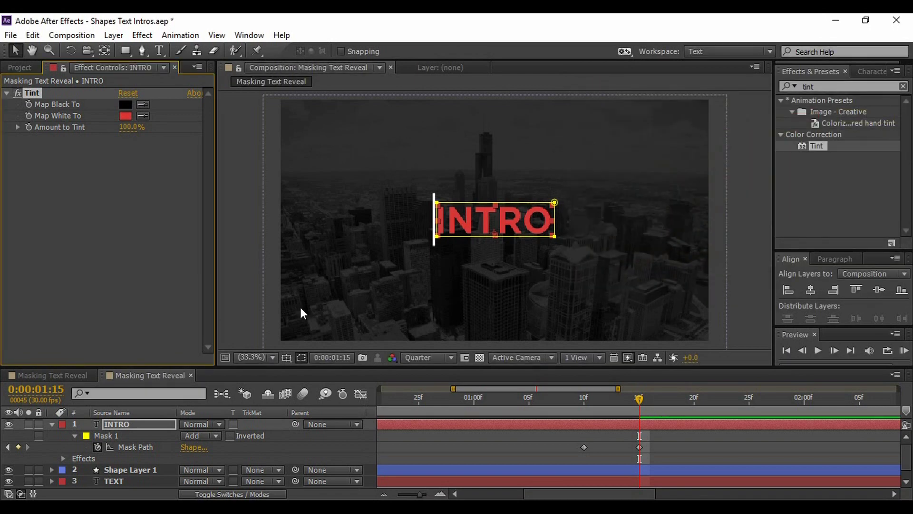
drag(655, 444, 580, 455)
key(F9)
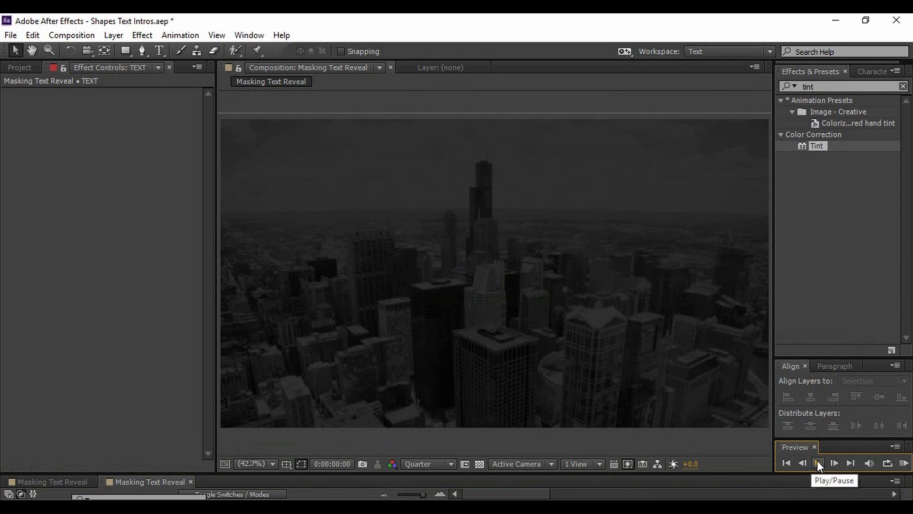
Step: Preview the Masking Text Reveal composition from the start to watch TEXT swept away and red INTRO revealed
click(817, 461)
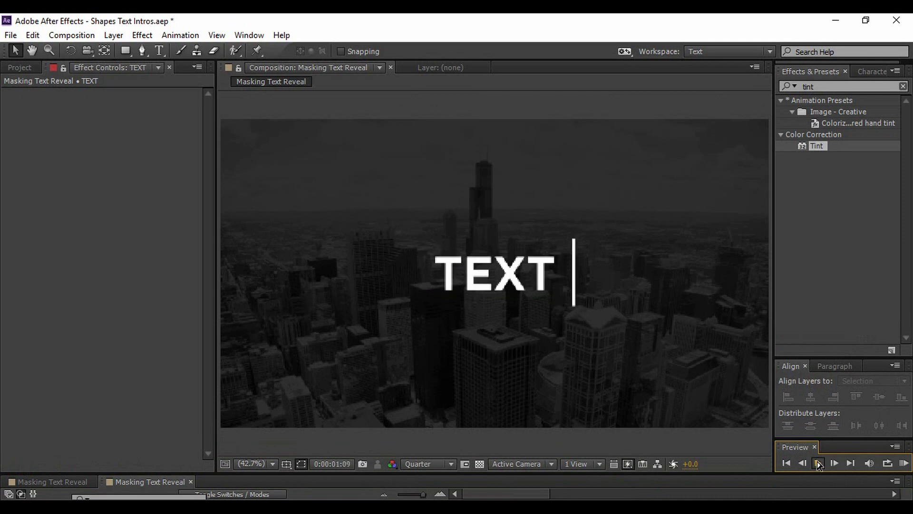